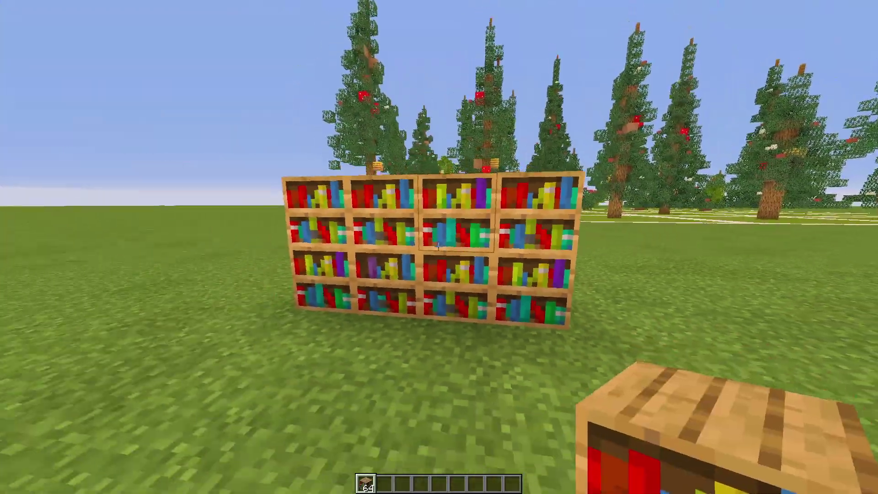
- Walk around to face the bookshelf wall and place a bookshelf beside it
key("s")
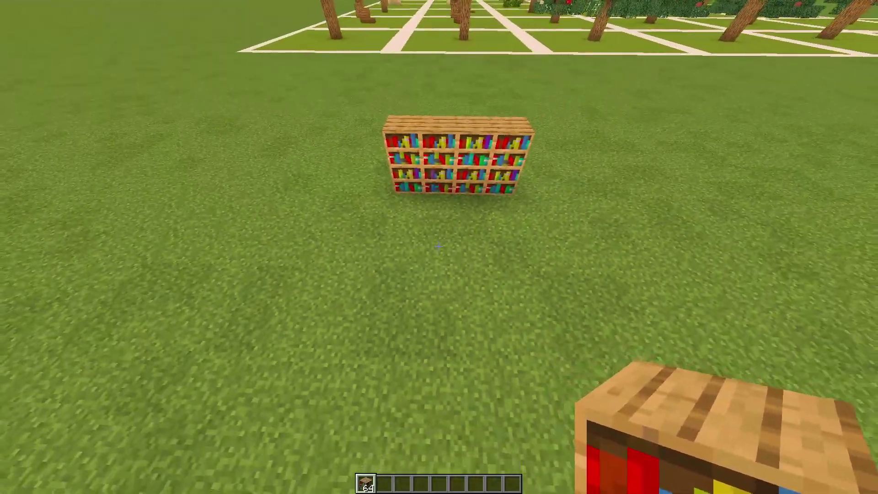
key("w")
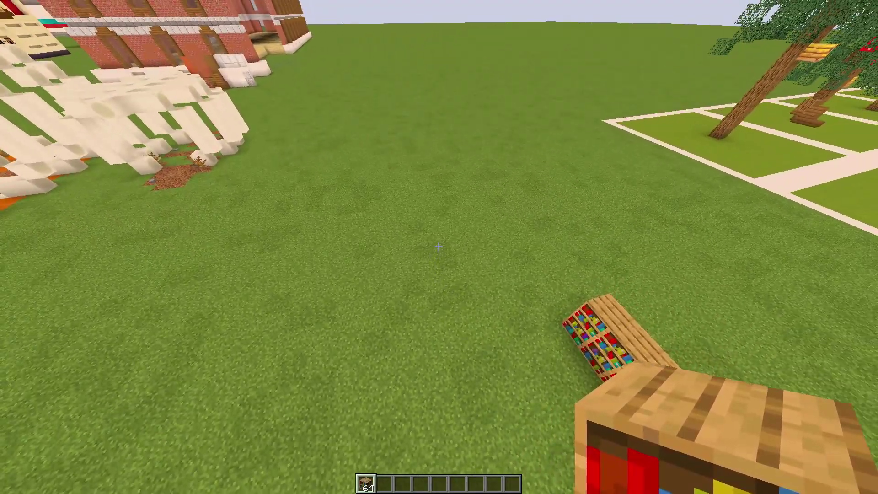
key("shift")
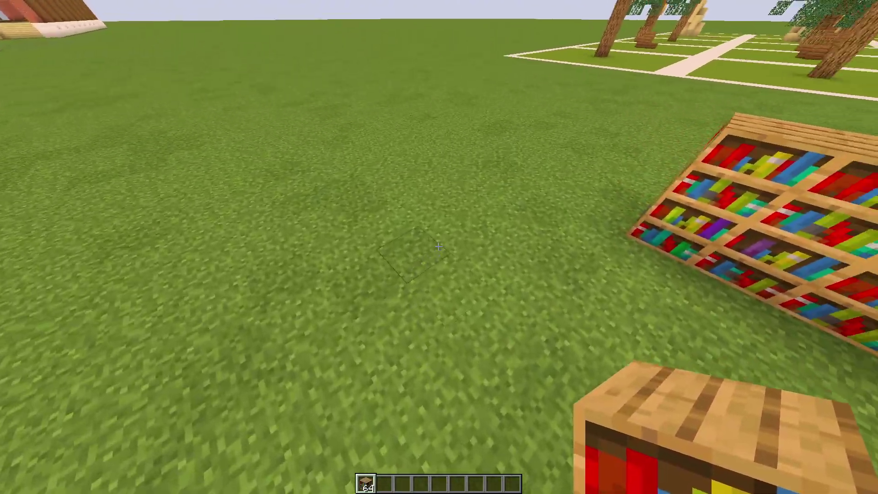
key("s")
key("w")
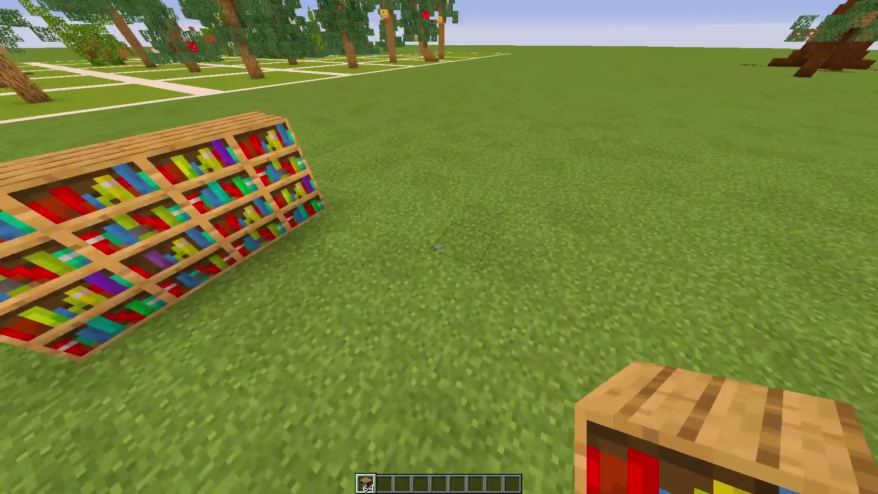
key("3")
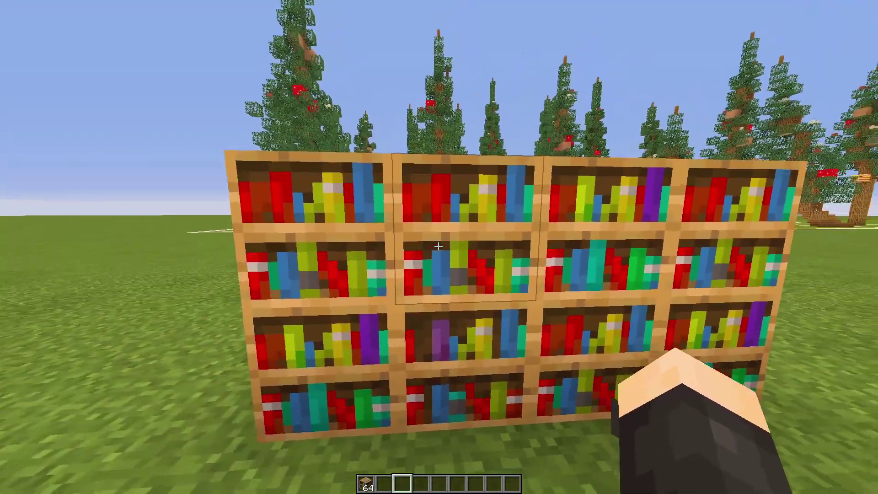
key("w")
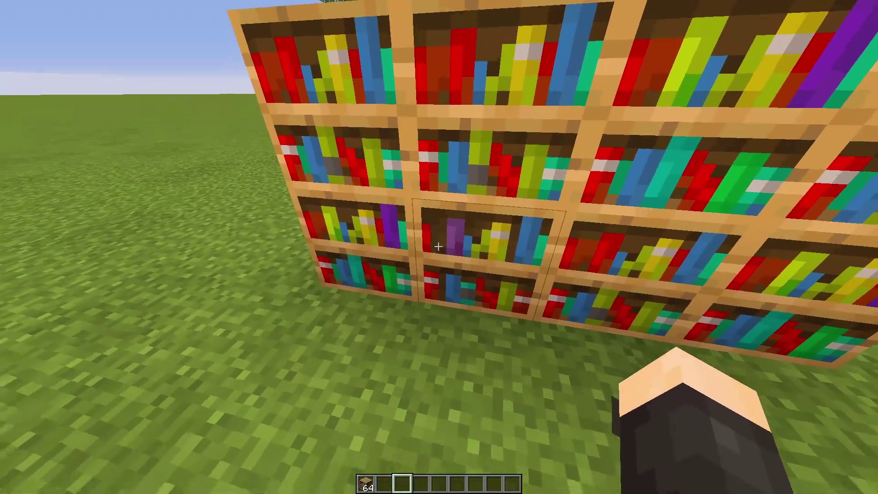
key("w")
key("a")
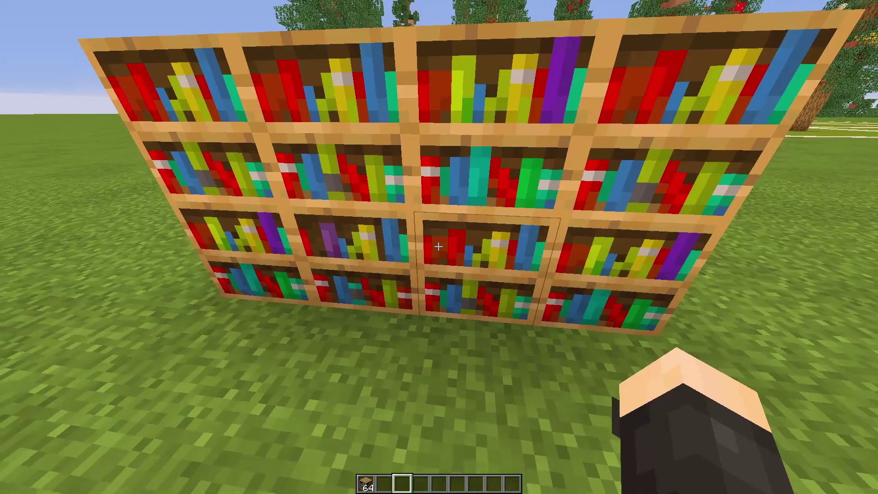
key("s")
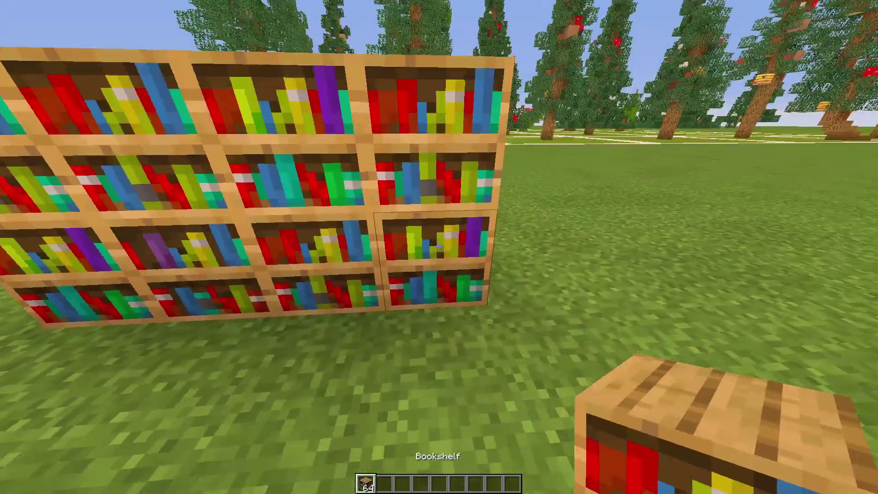
right_click(438, 247)
- Move along the wall and place another bookshelf at its corner
key("s")
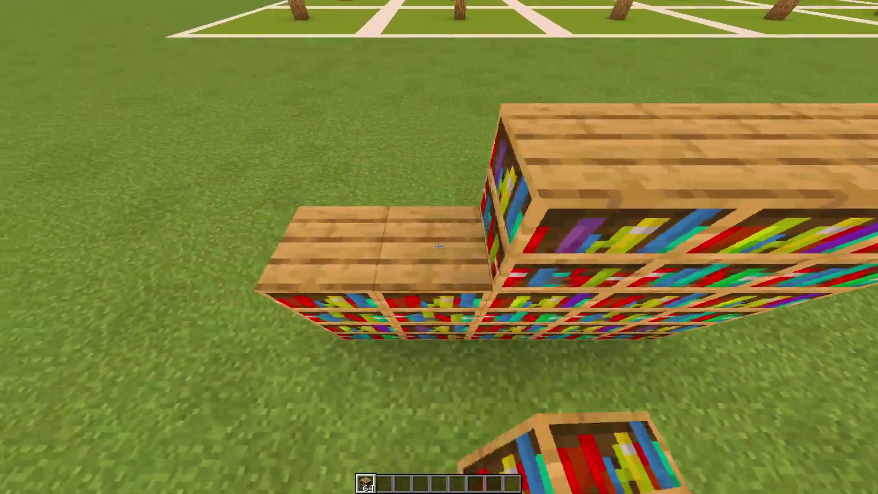
key("w")
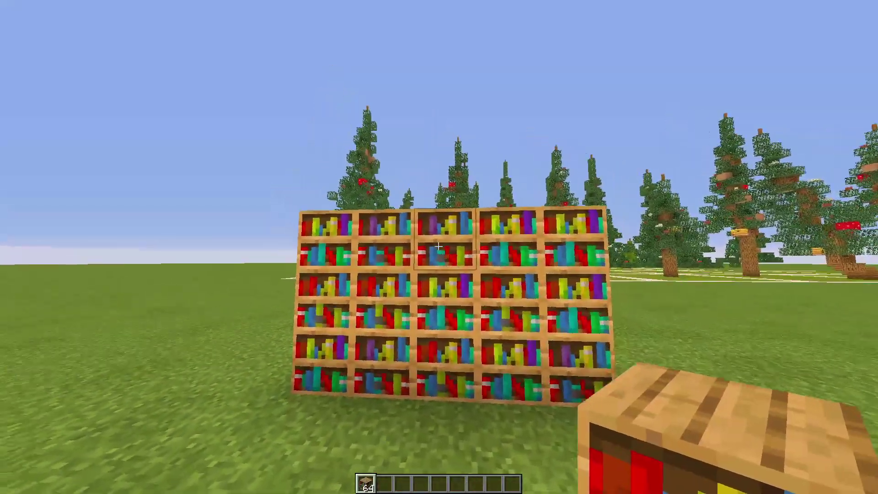
key("d")
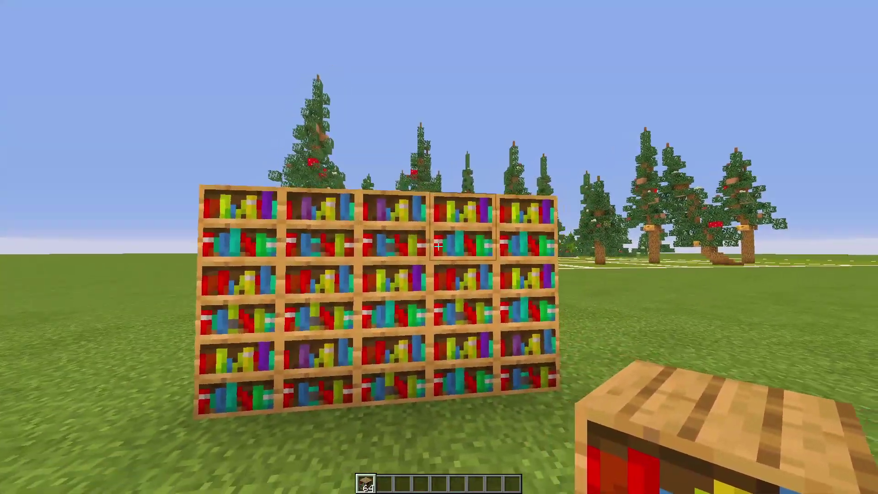
key("w")
key("s")
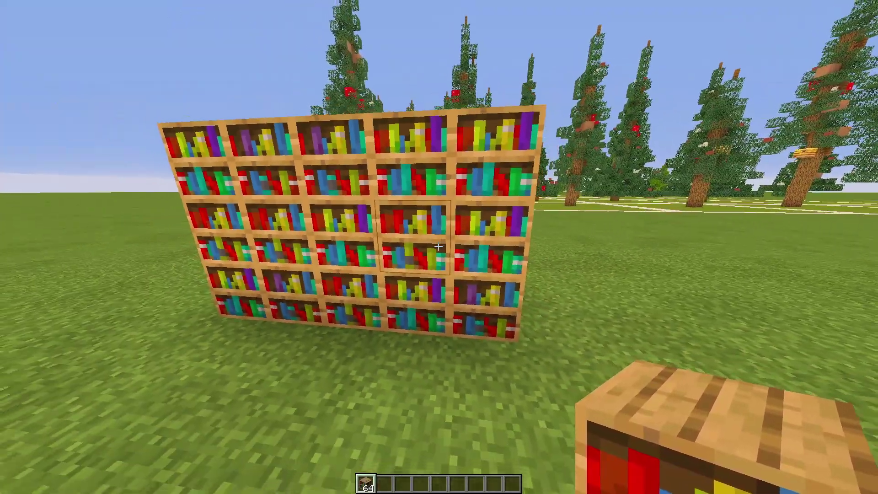
key("a")
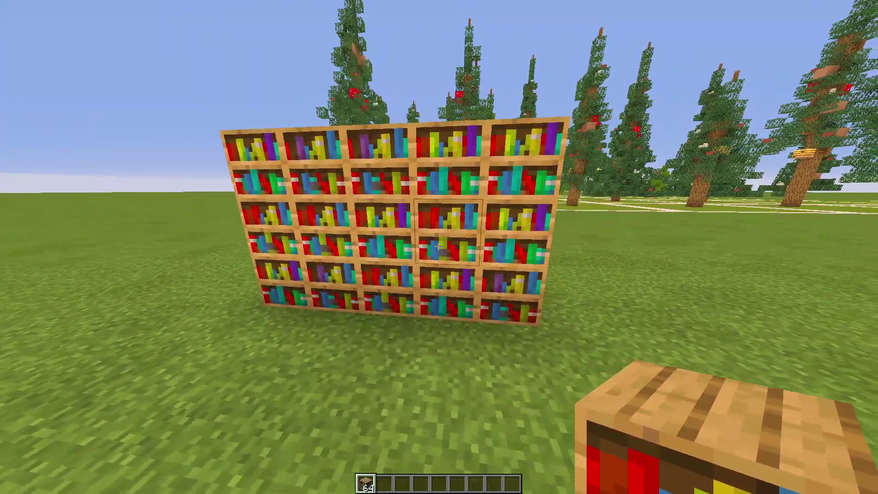
key("w")
key("d")
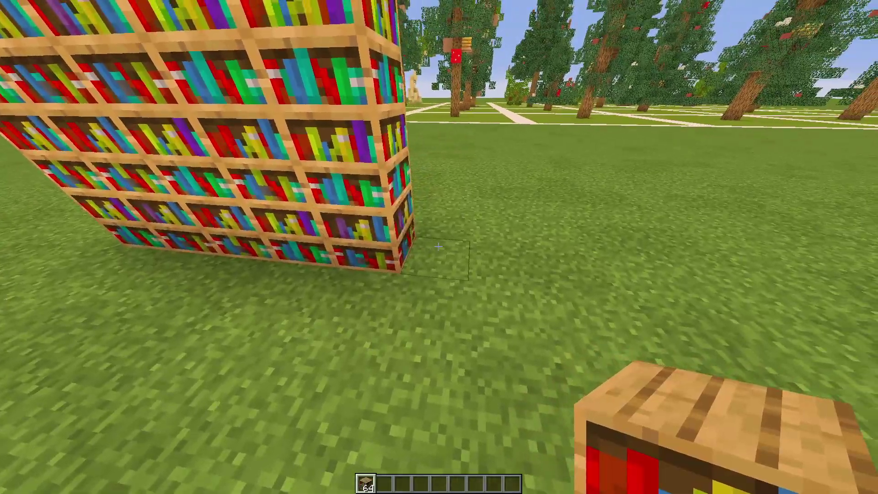
right_click(438, 247)
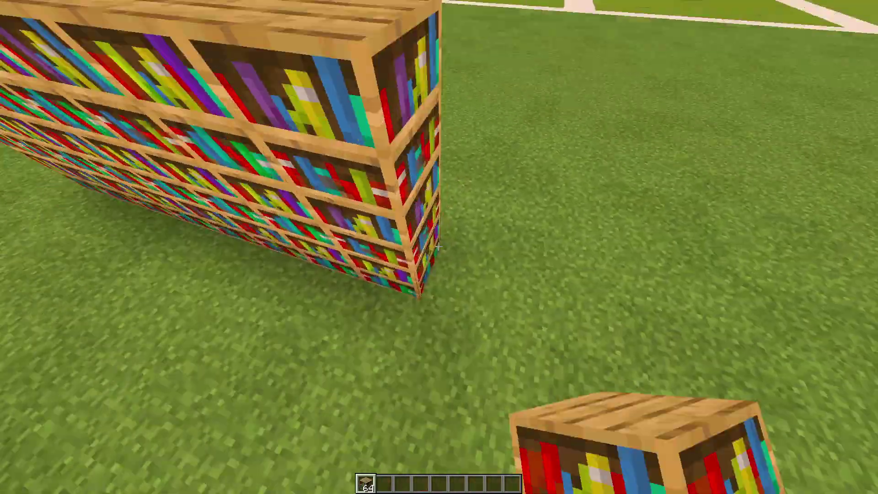
- Switch to empty hotbar slot 4 and Alt-Tab out of the game
key("s")
key("4")
key("alt+Tab")
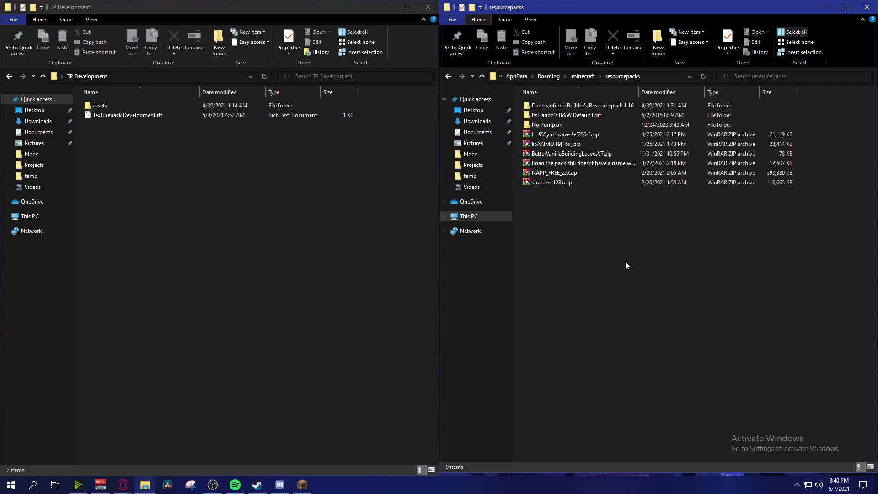
- Restore Minecraft, open Options > Resource Packs, then minimize the game window
left_click(303, 491)
left_click(391, 210)
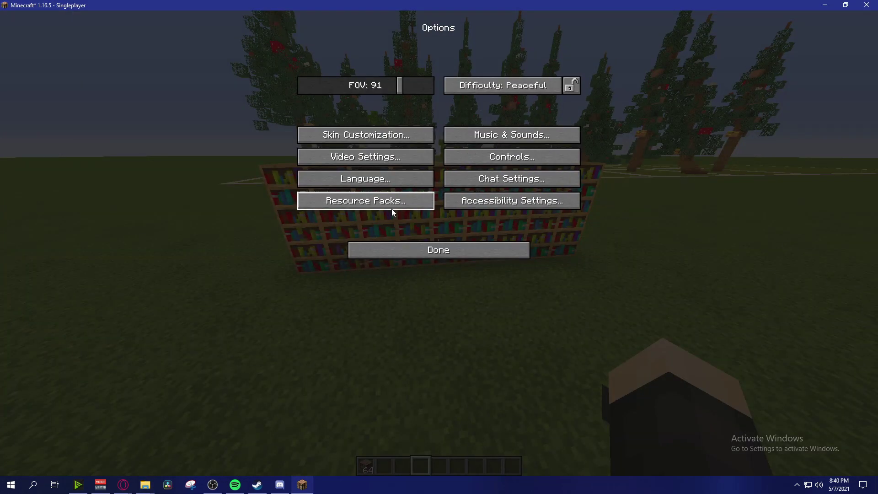
left_click(391, 210)
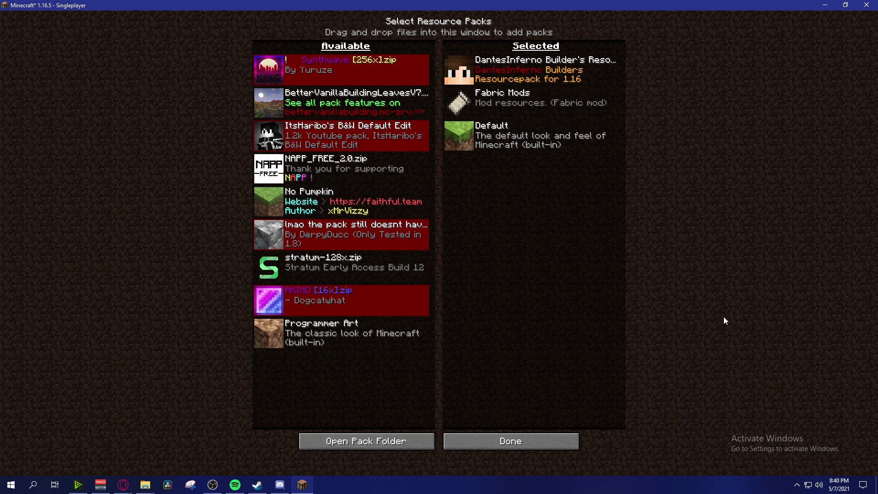
left_click(824, 5)
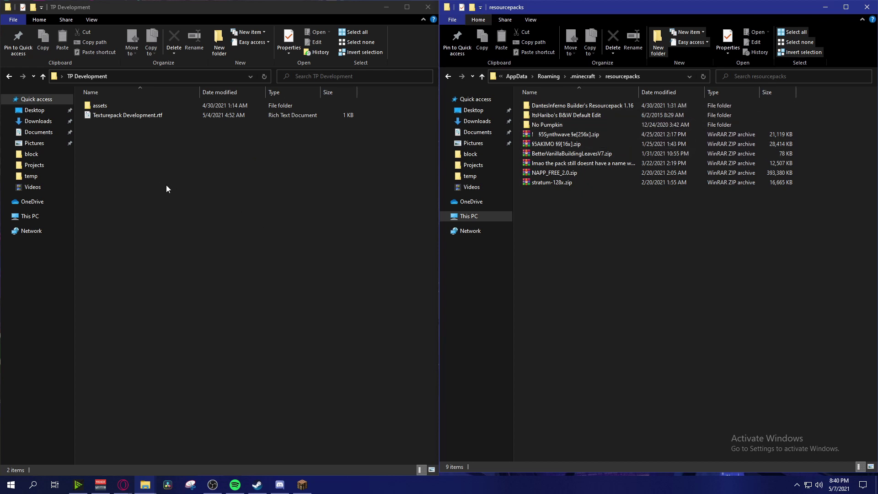
- In the right window, open DantesInferno > assets > minecraft > textures > block
double_click(571, 106)
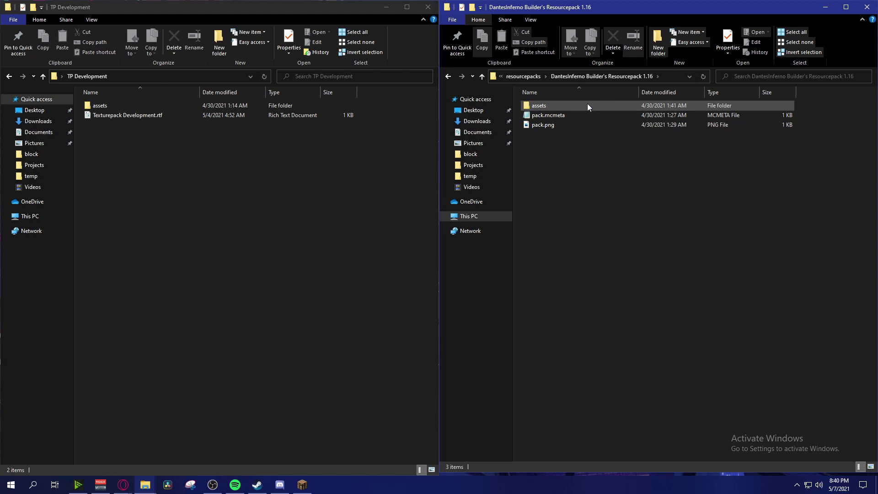
double_click(587, 105)
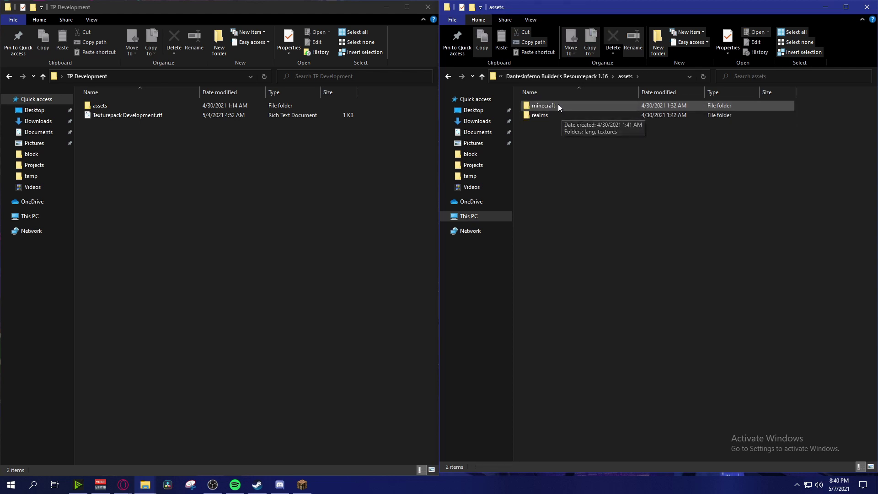
double_click(558, 105)
double_click(560, 172)
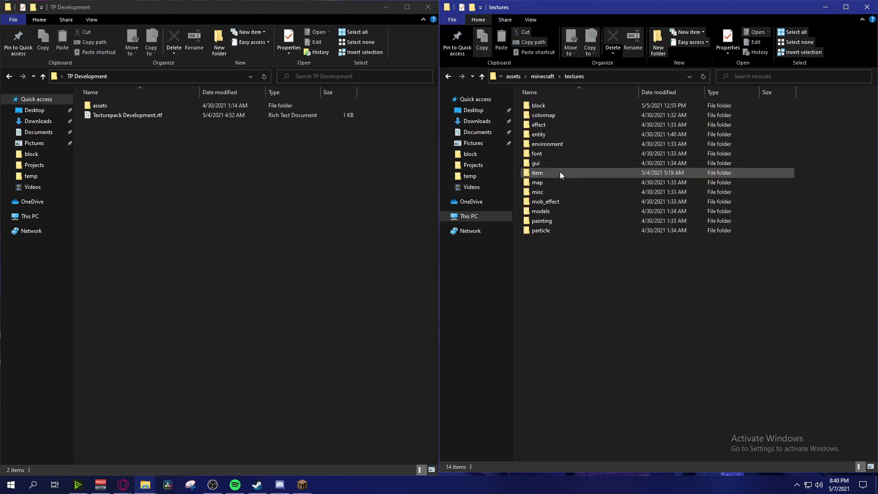
double_click(550, 108)
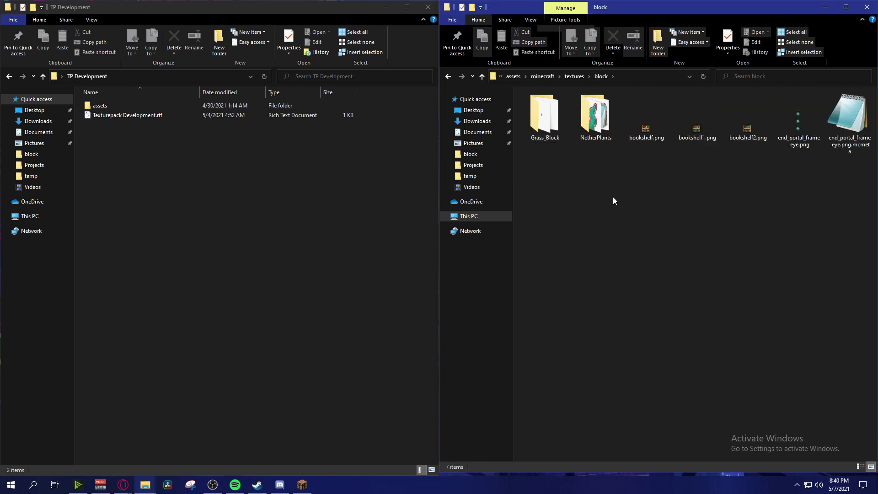
- In the left window, open TP Development's assets/minecraft/textures/block and search 'warped'
double_click(105, 104)
double_click(128, 104)
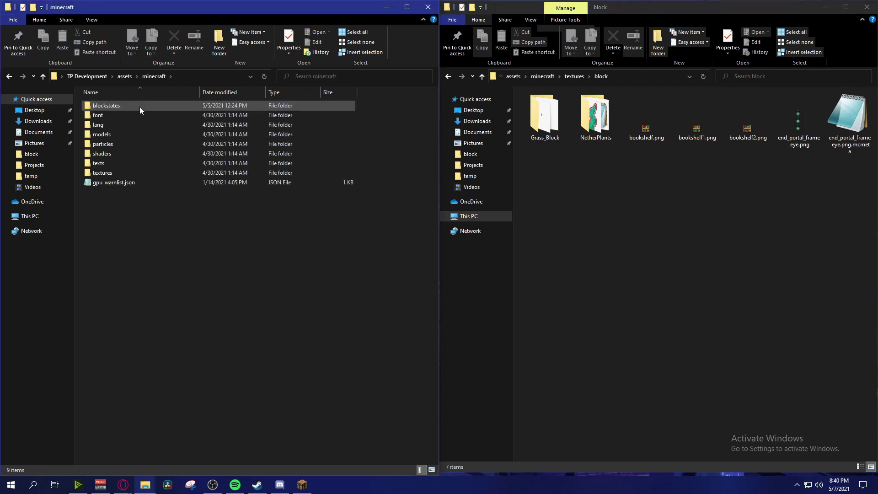
double_click(142, 174)
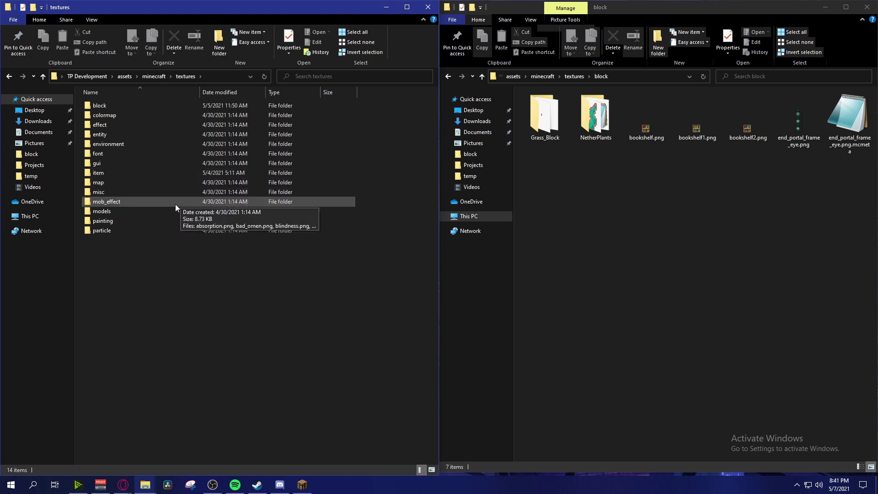
double_click(144, 106)
key("ctrl+f")
type("warped")
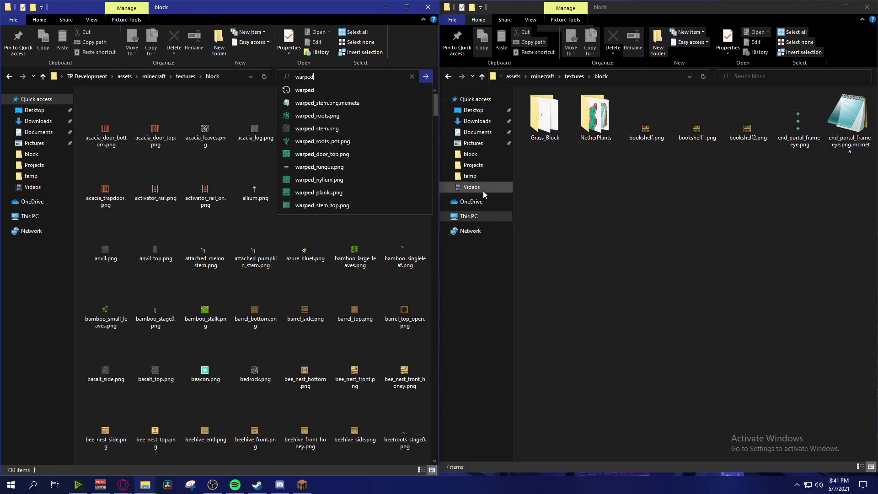
- Copy warped_nylium.png and warped_nylium_side.png from the search results into the pack's block folder
left_click(327, 87)
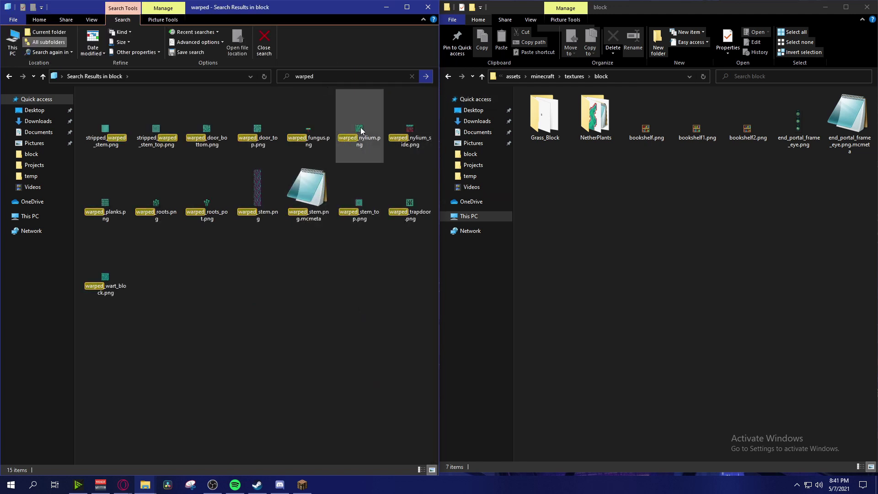
left_click_drag(360, 87, 419, 138)
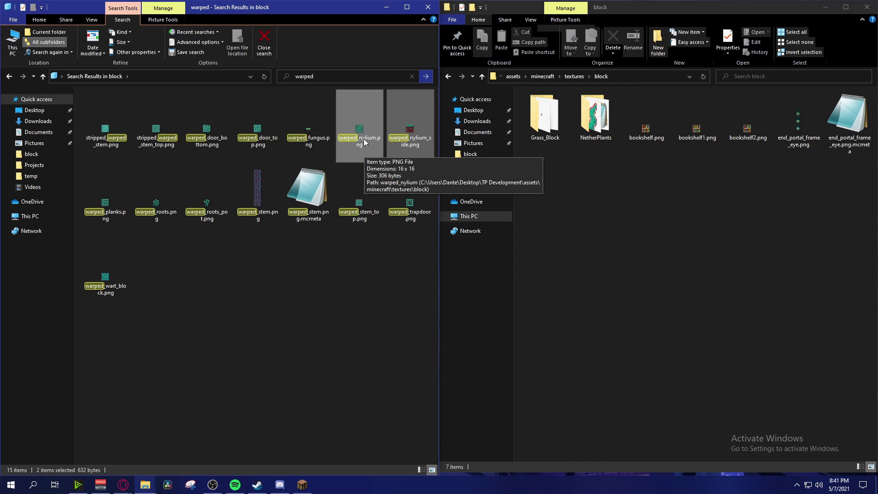
left_click_drag(363, 138, 639, 232)
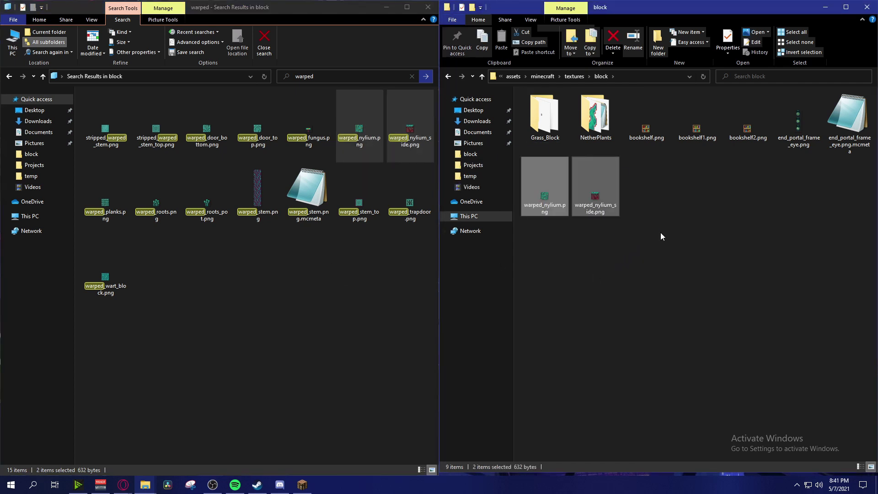
- Return the left window to the full block folder, select the copied files, and minimize it
left_click(243, 285)
key("alt+Left")
left_click(632, 245)
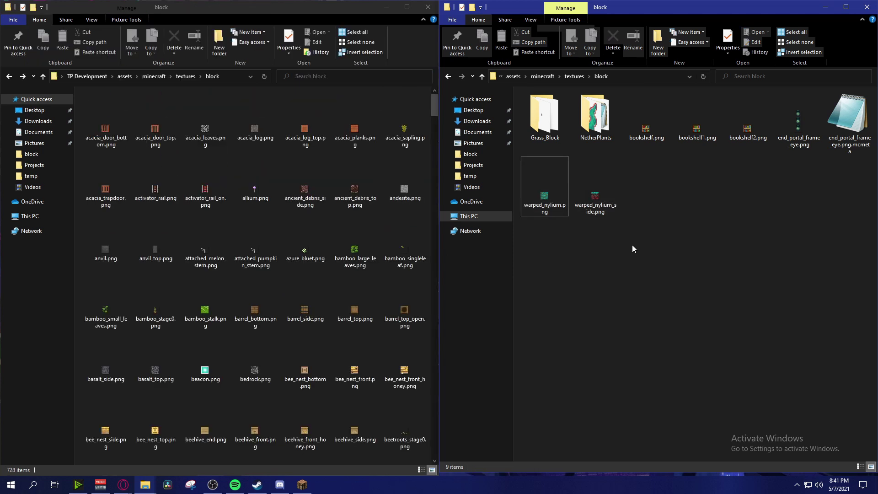
left_click_drag(660, 262, 546, 193)
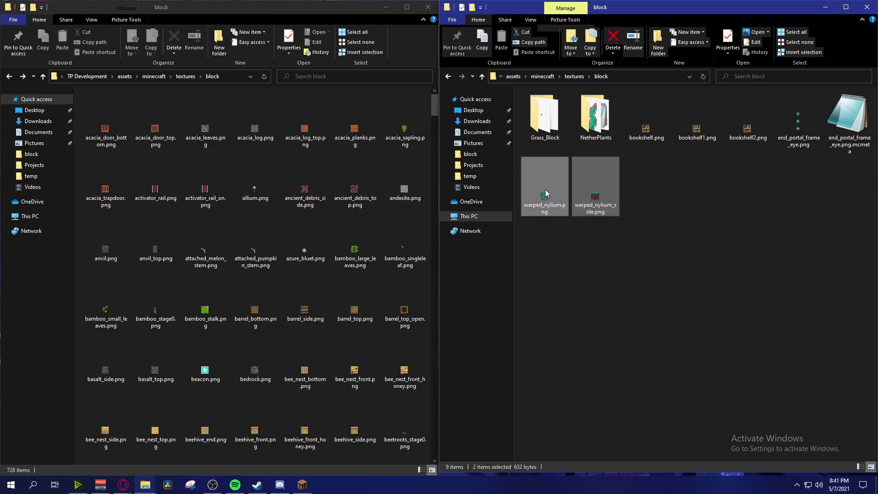
left_click(385, 9)
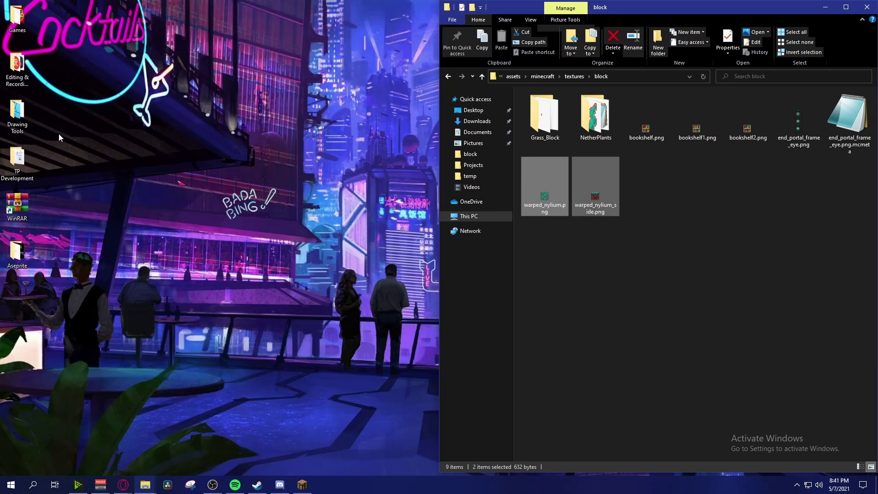
- Open the desktop Drawing Tools folder and launch Aseprite from its shortcut
double_click(17, 113)
left_click(325, 180)
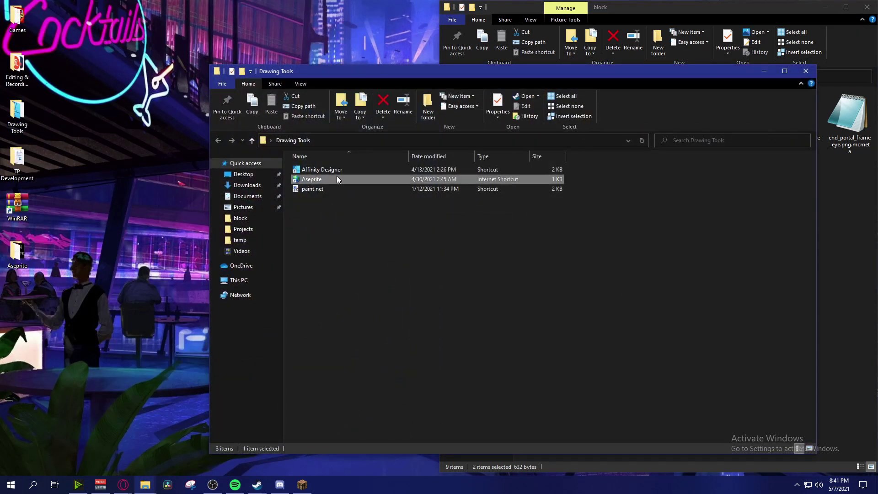
double_click(337, 179)
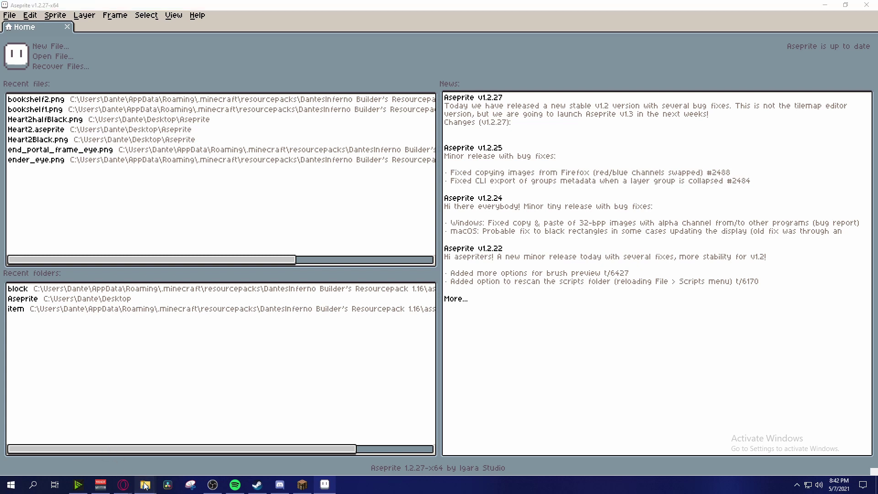
- Bring Aseprite forward, select the warped_nylium.png tab and zoom the canvas to 800%
mouse_move(145, 484)
mouse_move(128, 452)
mouse_move(92, 448)
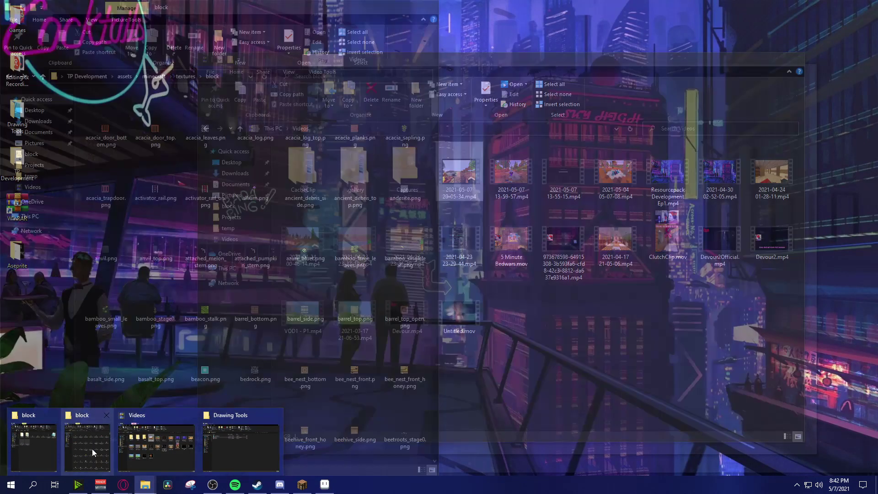
mouse_move(57, 454)
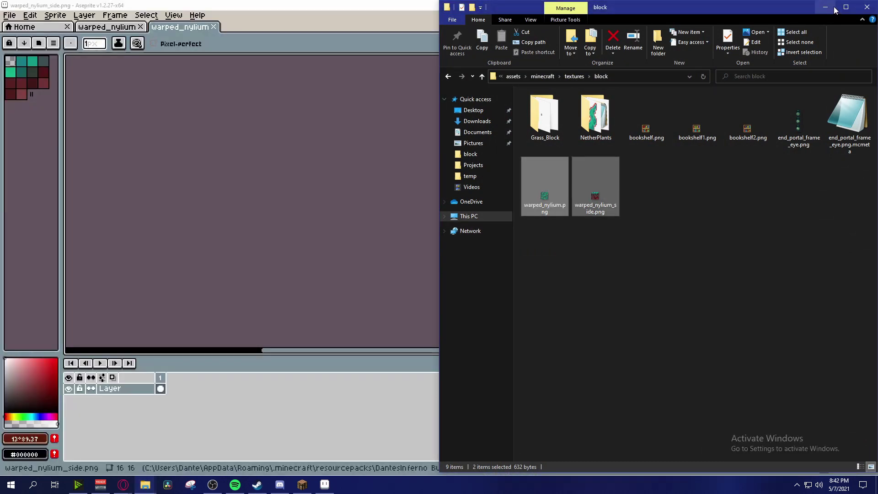
left_click(828, 7)
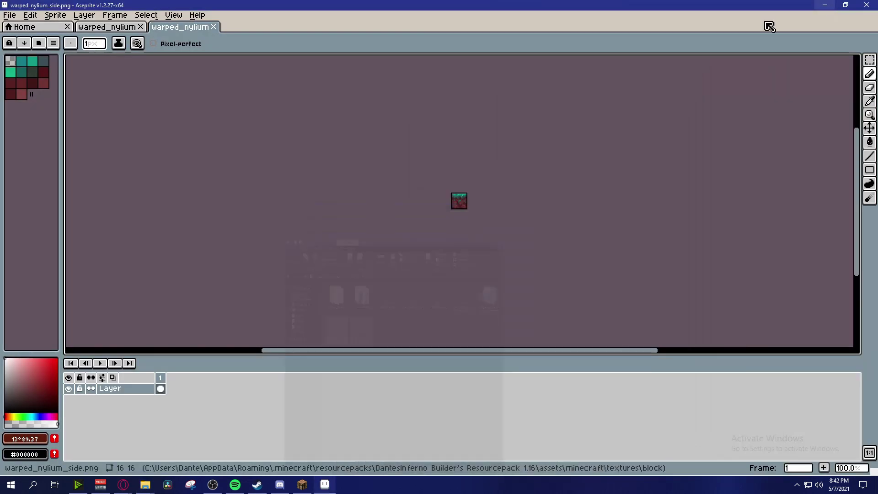
left_click(135, 26)
left_click(178, 27)
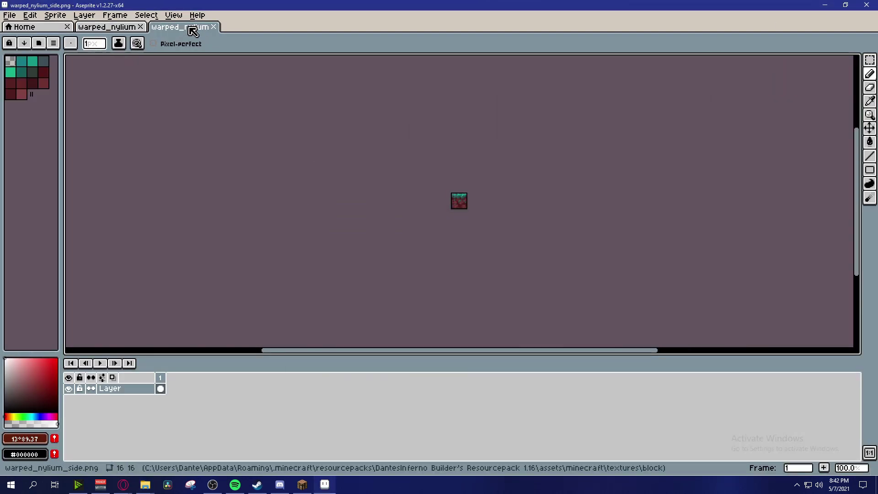
left_click(127, 28)
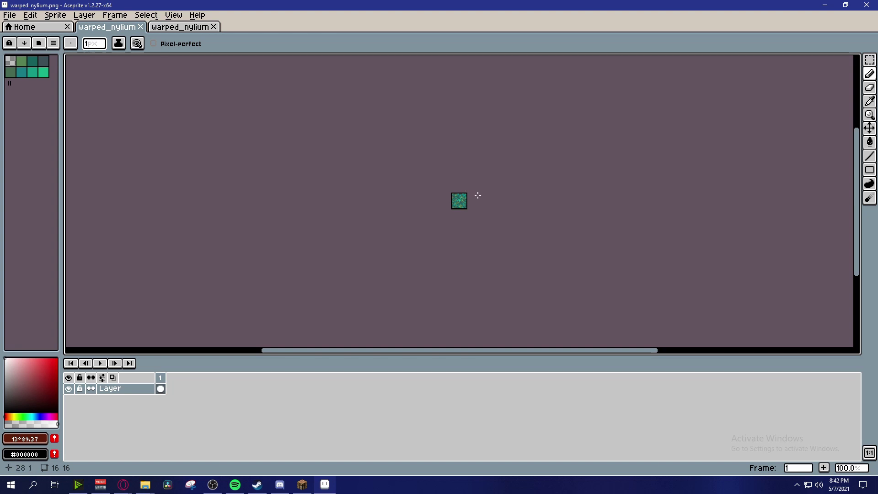
scroll(478, 196, "up", 6)
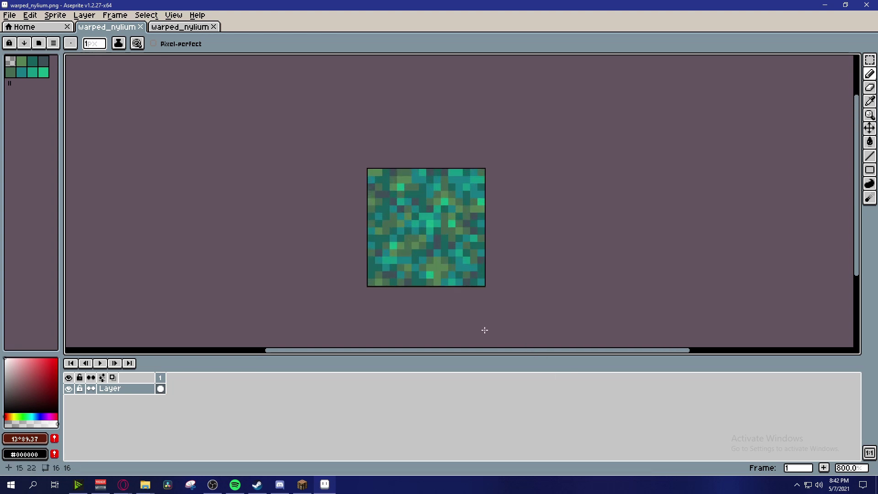
- Lower the top texture's brightness to -7 and save it as warped_nylium1.png
left_click(30, 15)
mouse_move(180, 248)
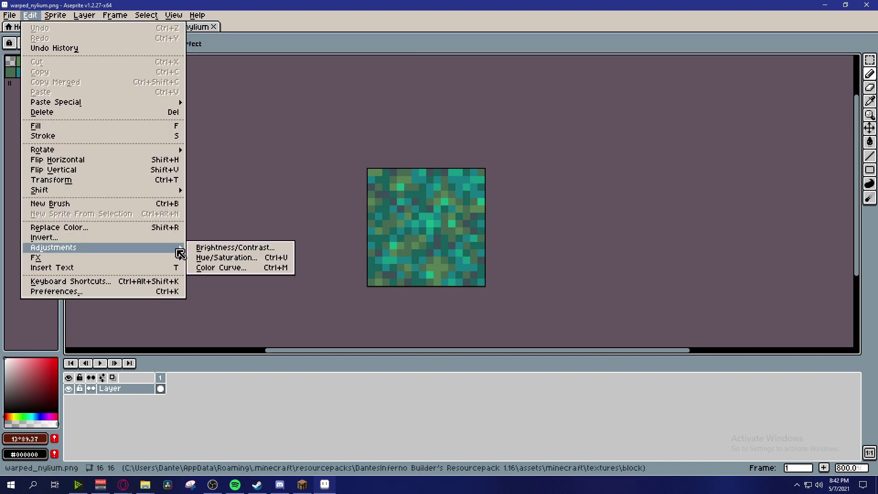
left_click(238, 247)
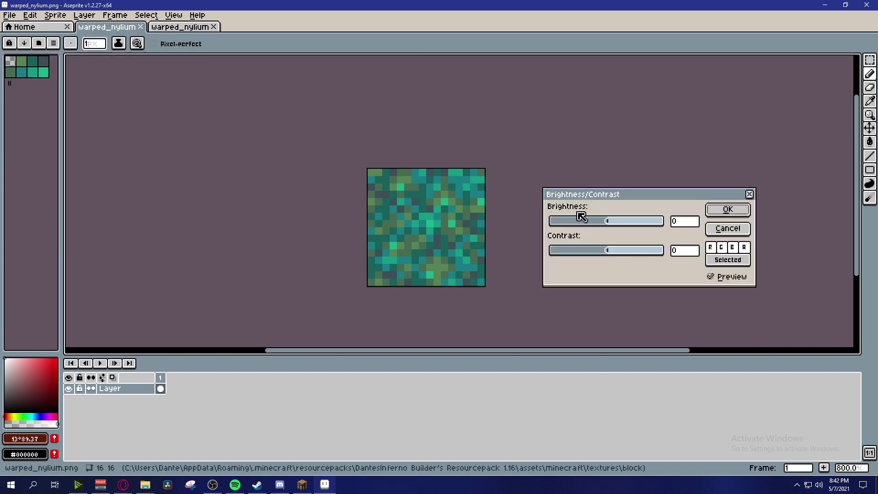
left_click(609, 222)
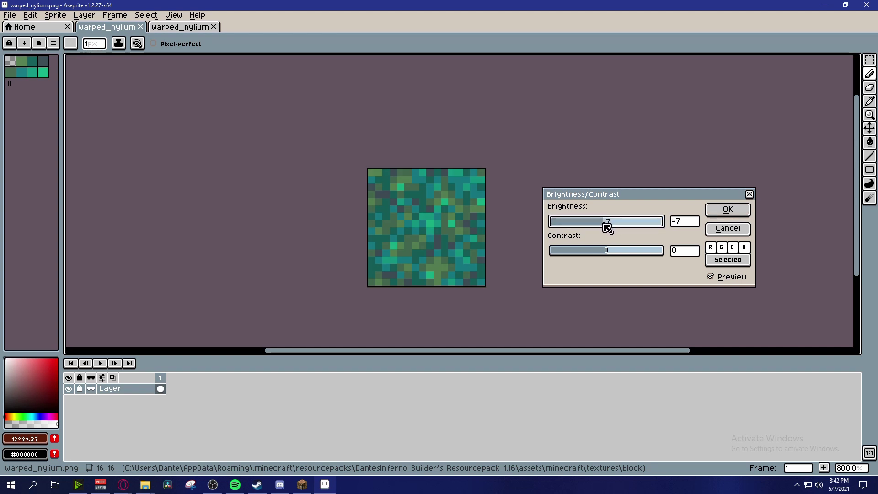
key("Return")
key("ctrl+shift+s")
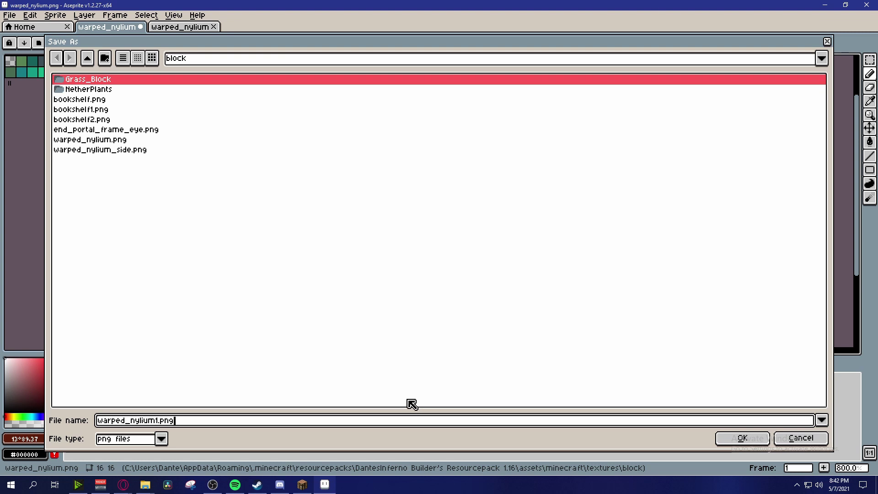
left_click(722, 440)
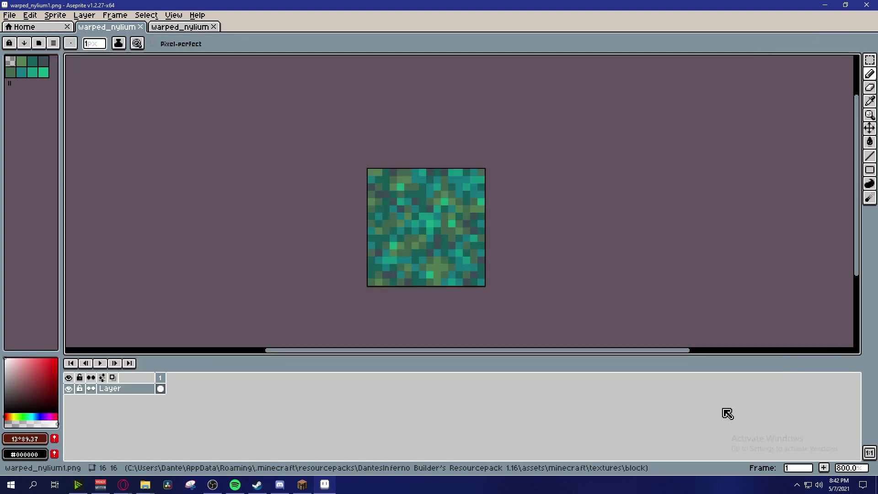
- Zoom in on warped_nylium_side and darken it with Brightness/Contrast
left_click(183, 28)
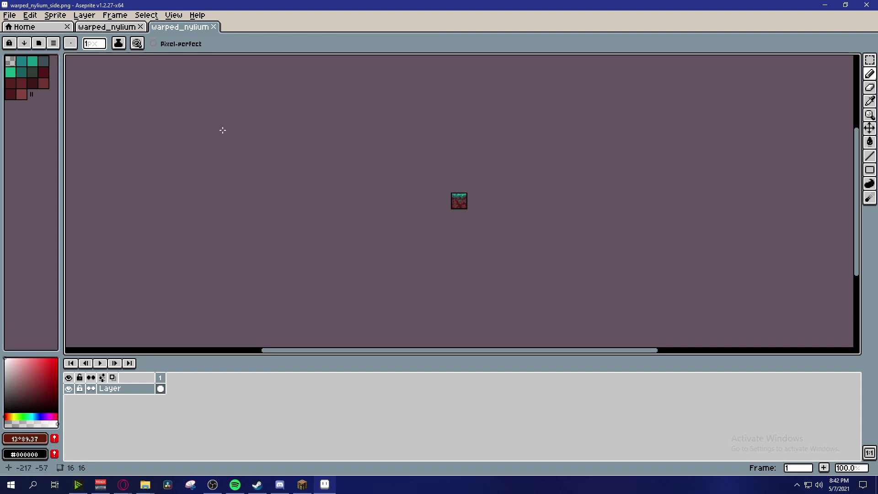
key("plus")
key("plus")
key("plus")
key("plus")
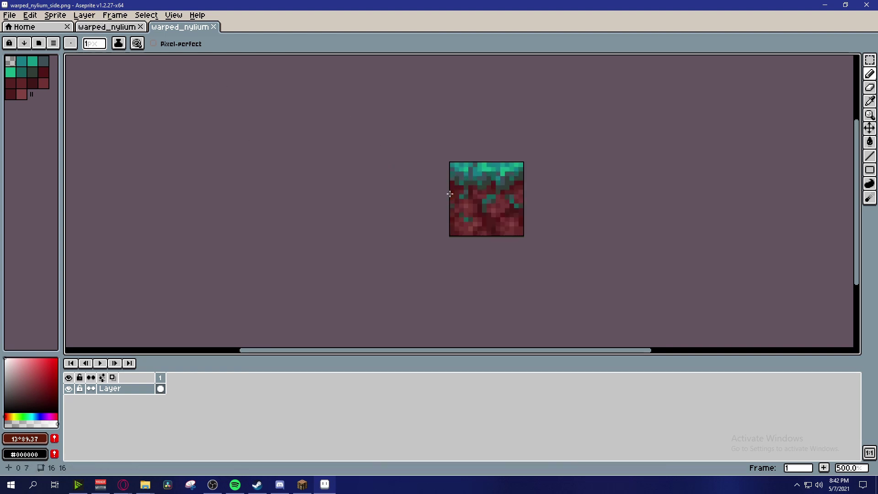
left_click(30, 15)
mouse_move(118, 249)
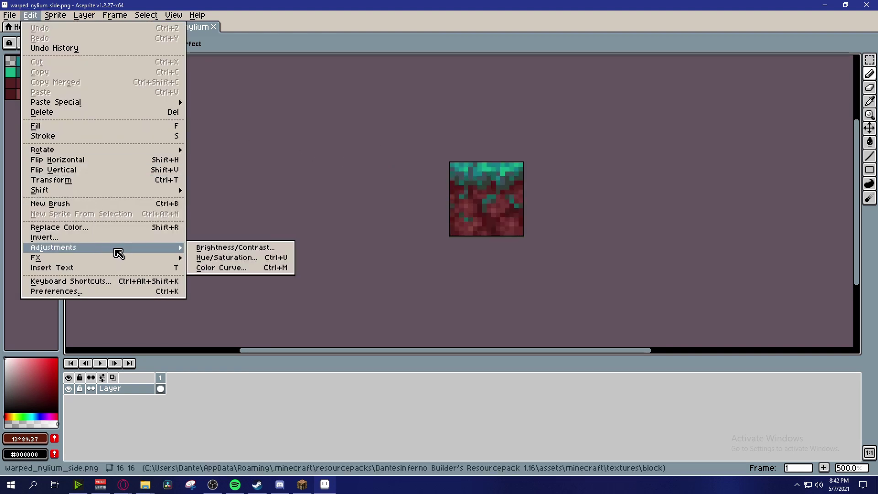
left_click(242, 248)
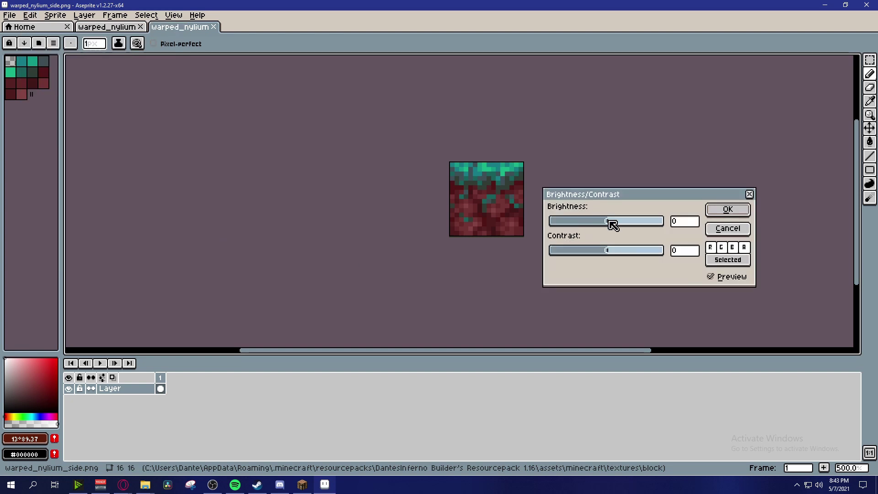
left_click_drag(610, 221, 610, 231)
left_click(729, 210)
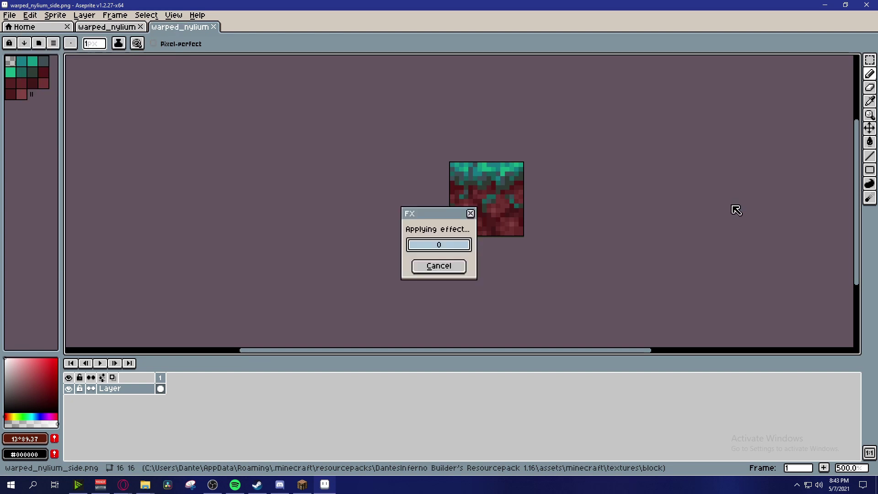
- Save the side texture as warped_nylium_side1.png and close Aseprite
left_click(33, 16)
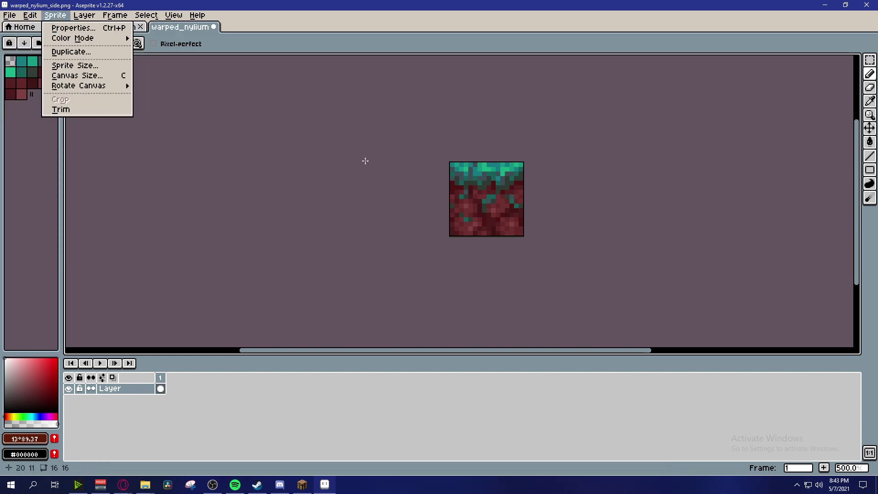
mouse_move(9, 15)
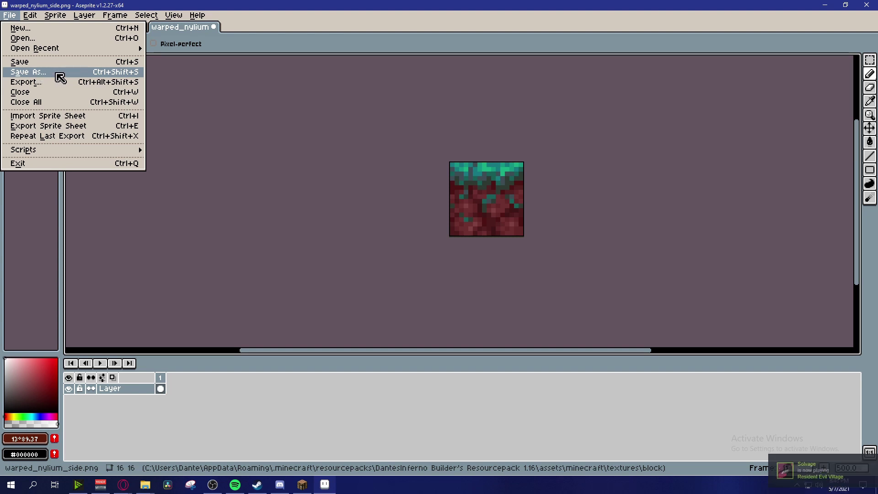
left_click(57, 73)
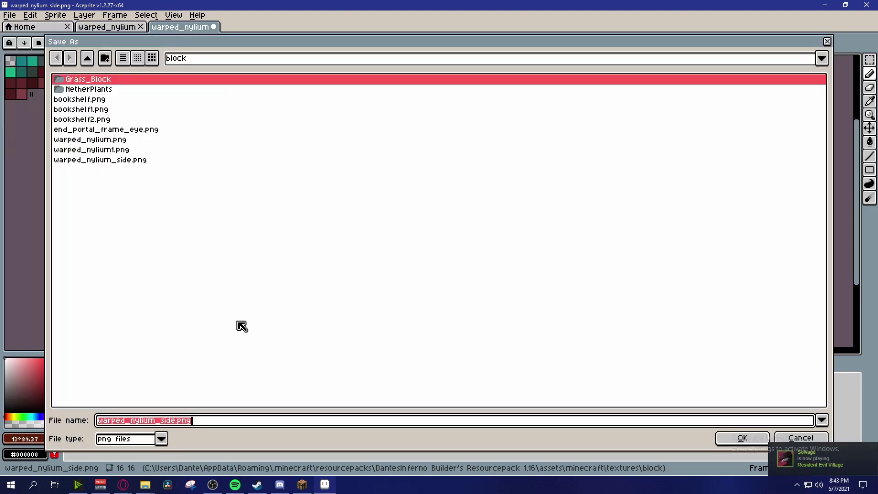
left_click(181, 424)
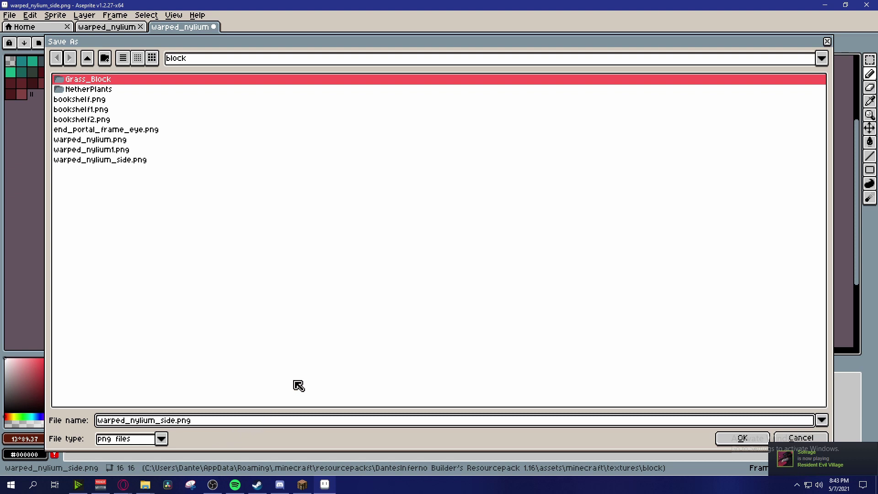
type("1")
left_click(742, 438)
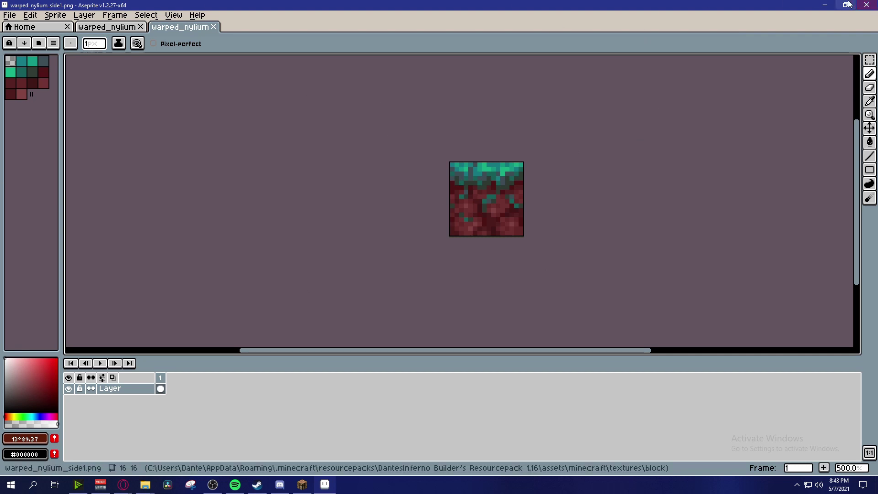
left_click(866, 5)
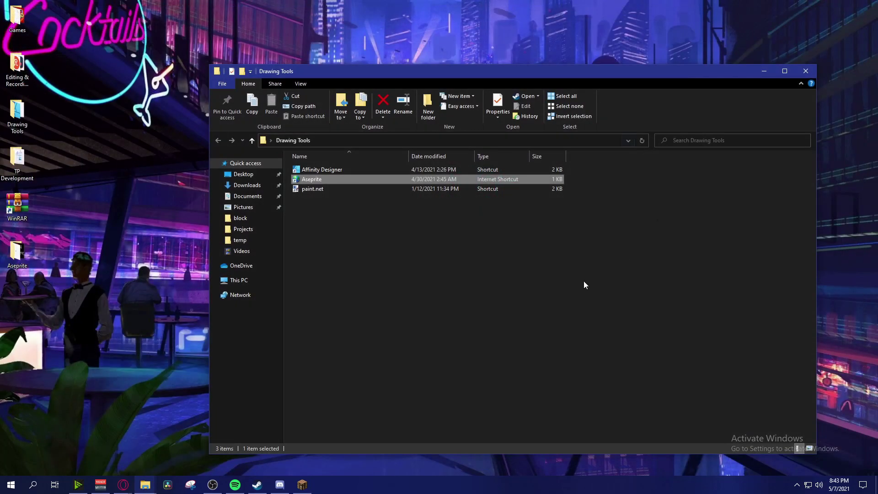
- Bring up the pack's block folder and select warped_nylium.png and warped_nylium_side.png
left_click(145, 485)
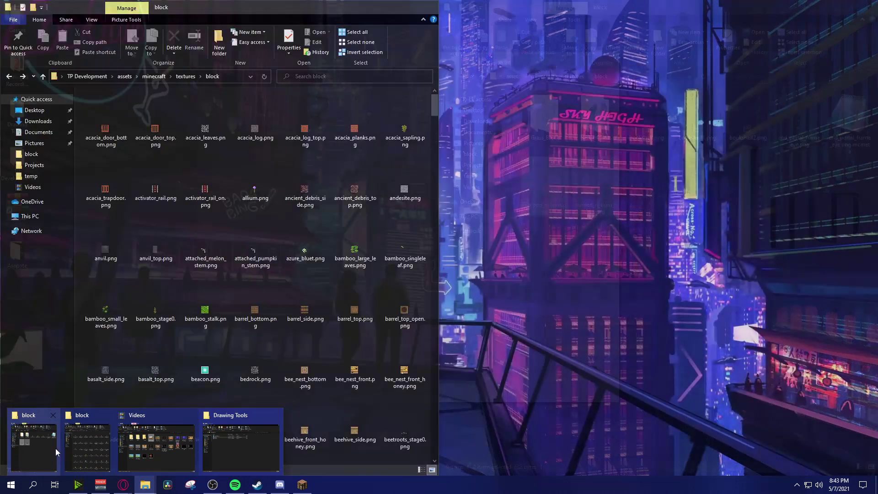
left_click(51, 449)
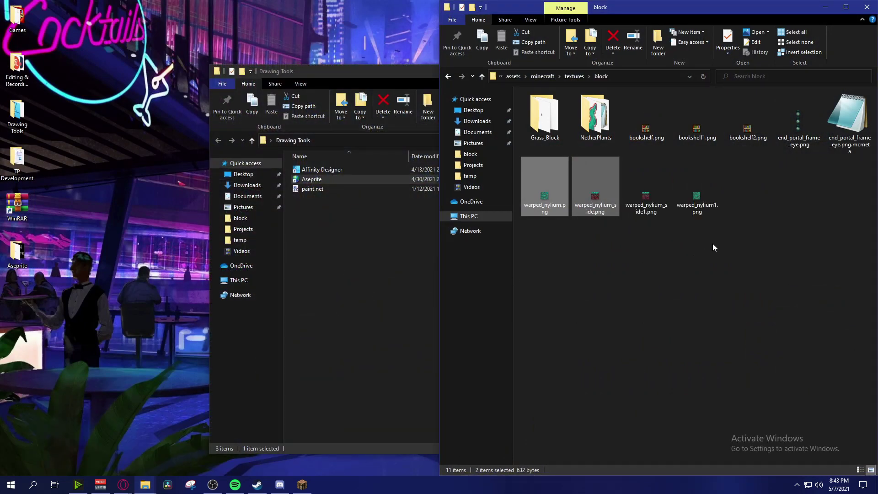
left_click_drag(713, 247, 529, 196)
left_click(688, 303)
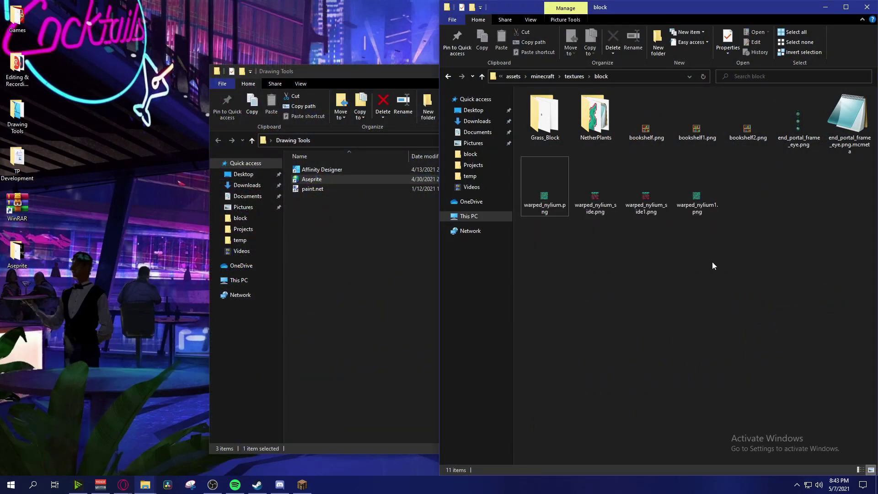
left_click_drag(725, 279, 644, 209)
left_click(629, 279)
left_click_drag(599, 227, 532, 191)
- Switch to the TP Development window and go up to its minecraft assets folder
mouse_move(141, 491)
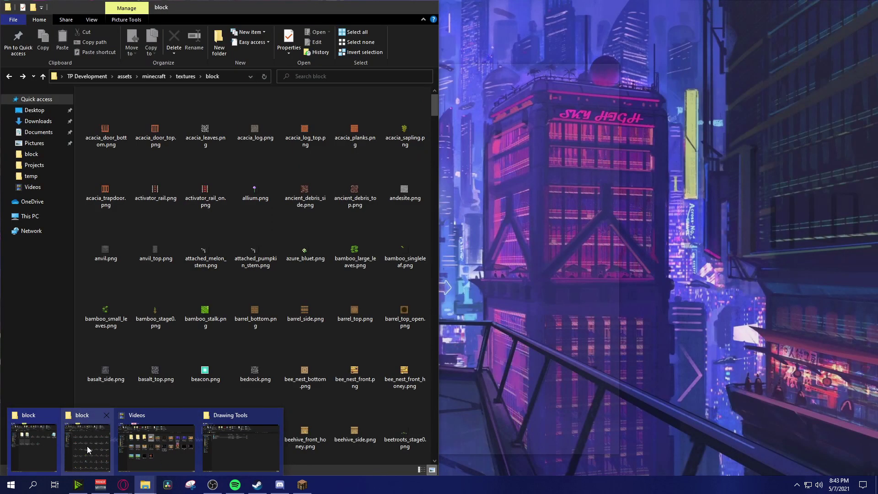
left_click(87, 446)
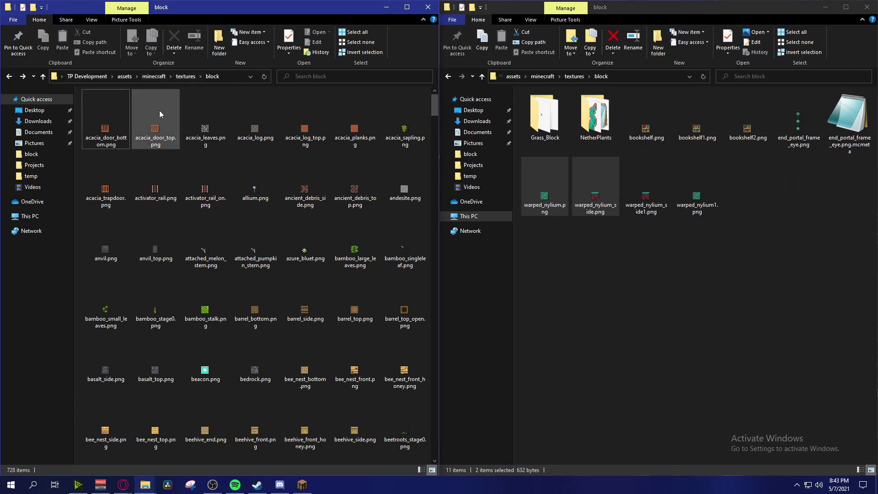
left_click(152, 77)
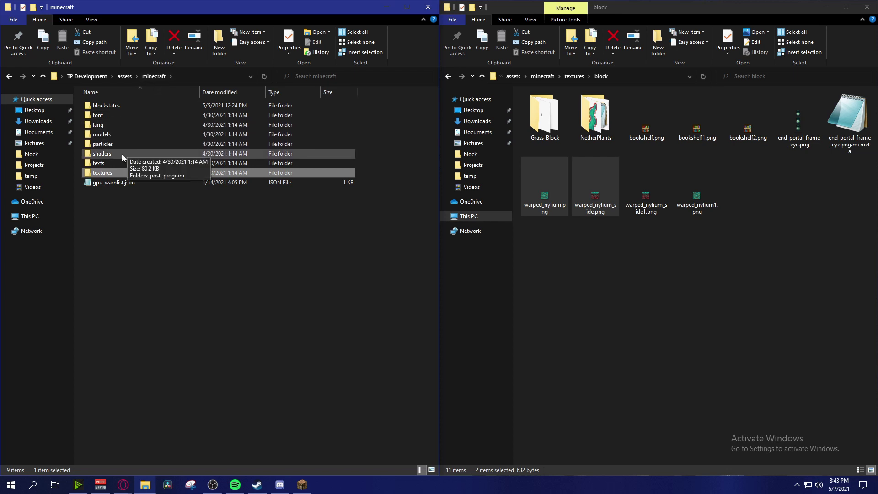
- Open models on the left, and the resource pack's models/block folder on the right
double_click(113, 105)
key("alt+Left")
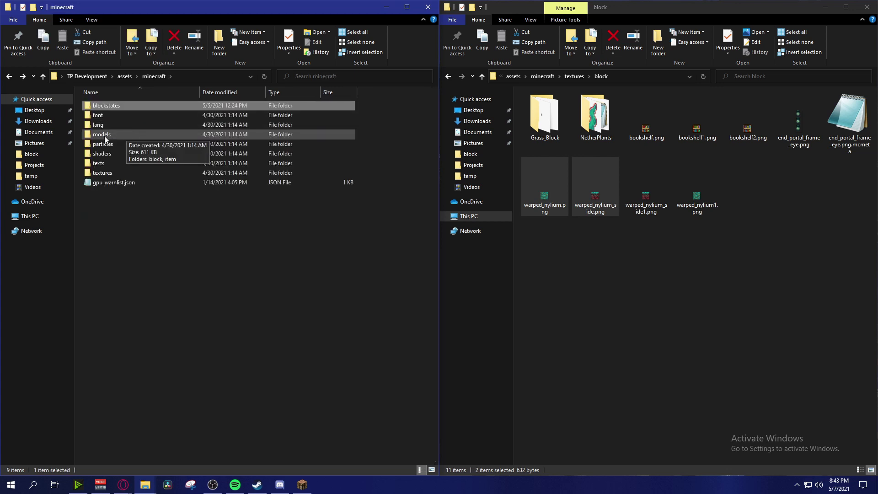
double_click(105, 135)
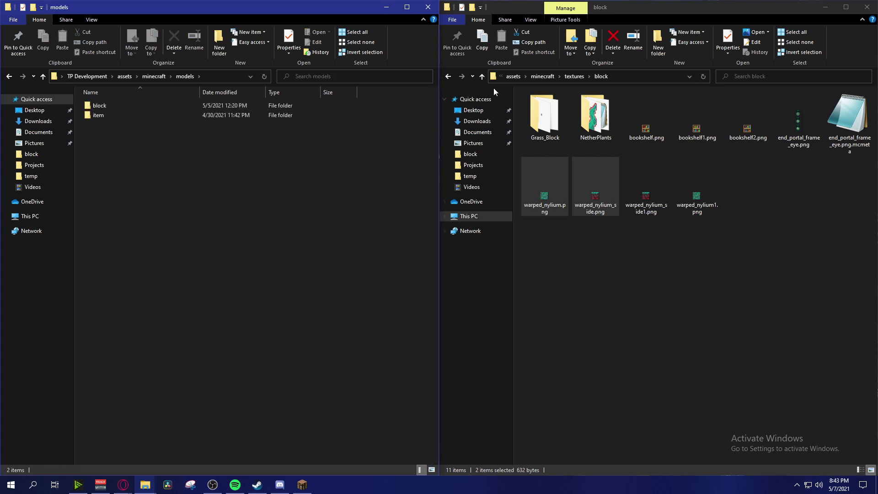
left_click(542, 77)
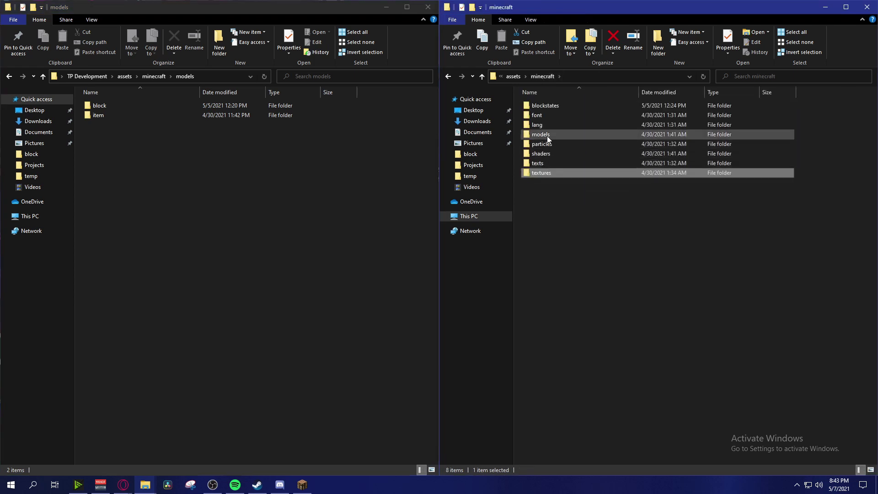
double_click(547, 136)
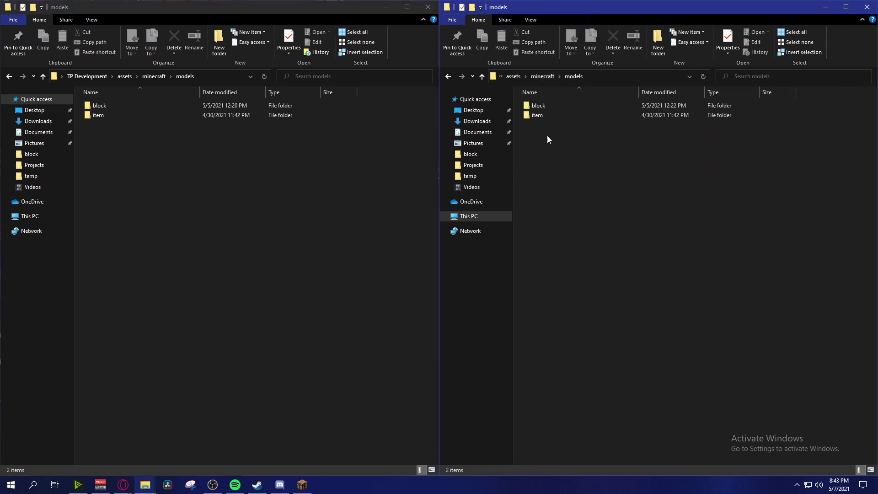
double_click(550, 106)
- Open the default block models folder and search 'warped', listing 36 JSON files
left_click(121, 106)
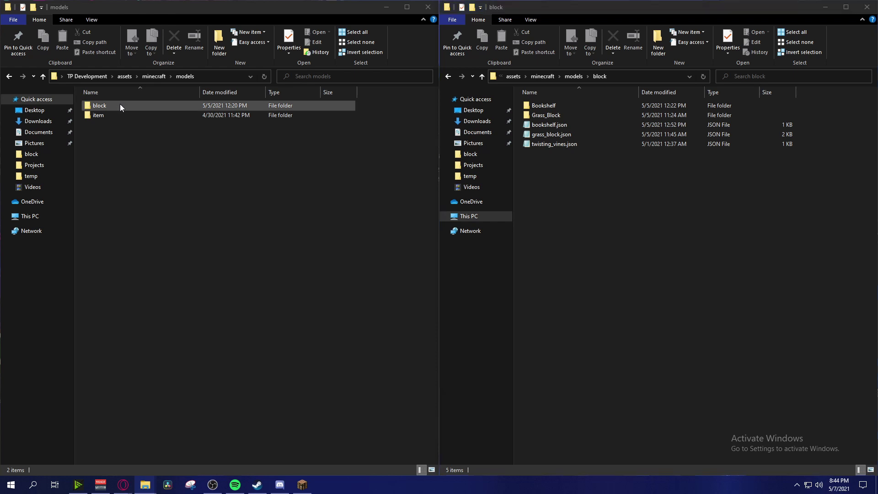
double_click(120, 105)
left_click(323, 76)
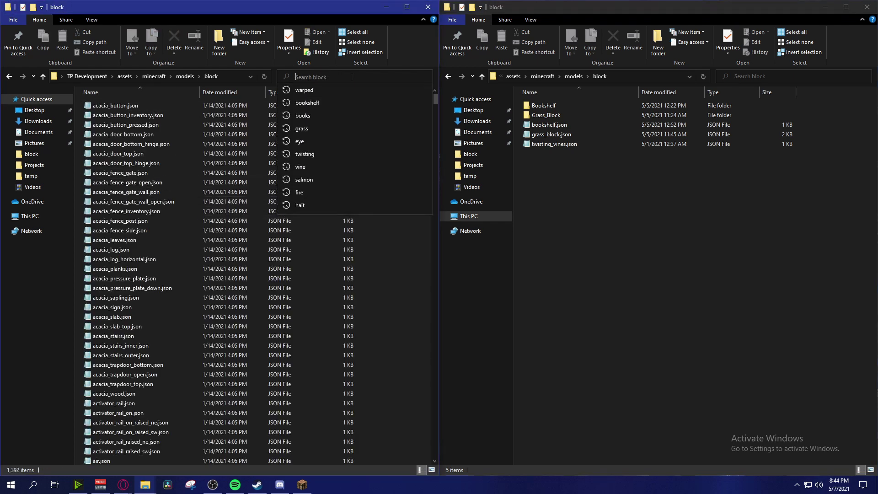
type("warped")
key("Return")
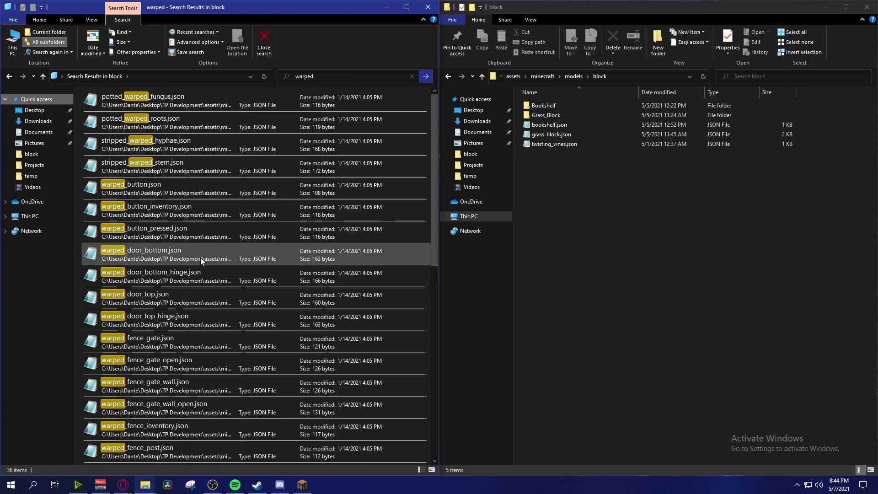
scroll(200, 257, "down", 1)
scroll(200, 270, "up", 1)
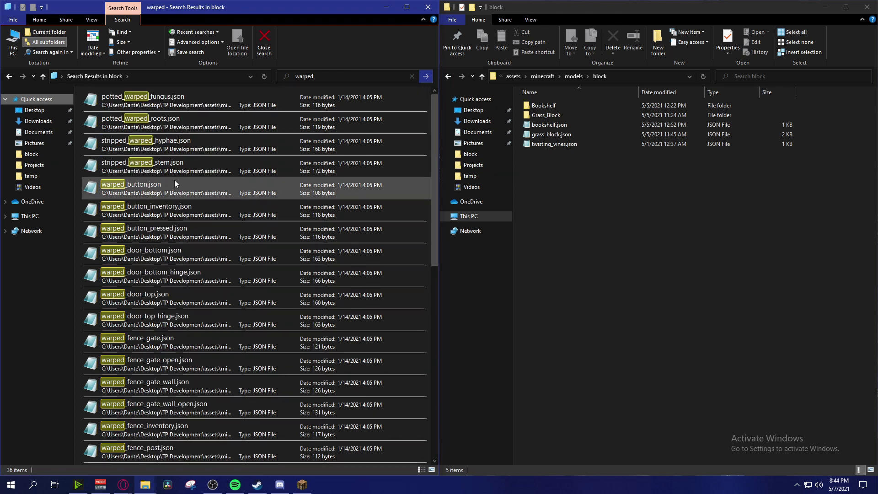
scroll(177, 206, "down", 4)
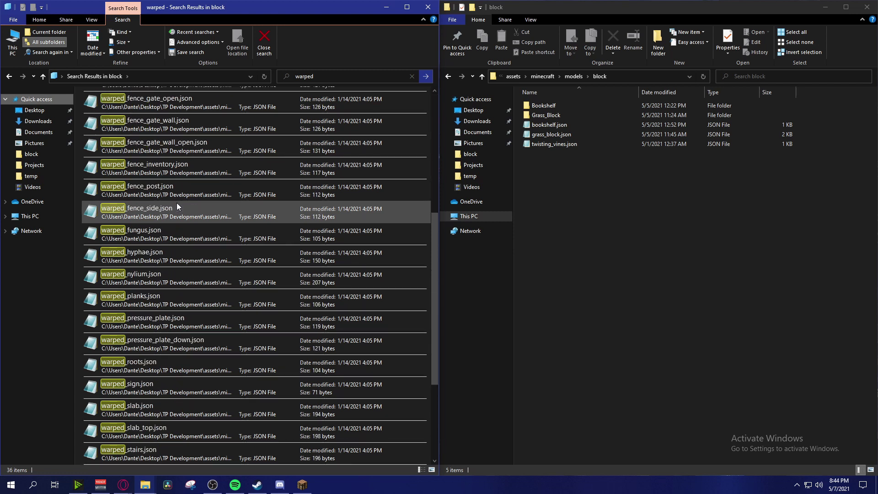
scroll(178, 206, "up", 1)
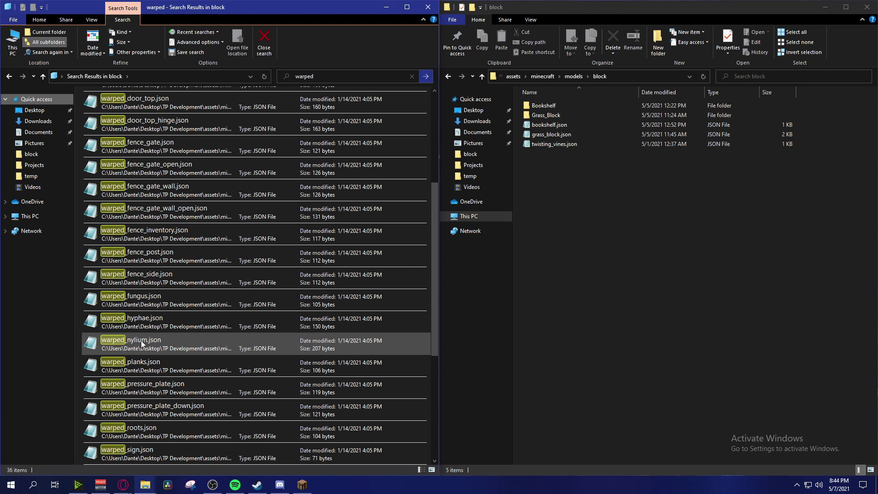
- Move warped_nylium.json into the pack's models/block folder and clear the 'warped' search
left_click_drag(141, 340, 637, 283)
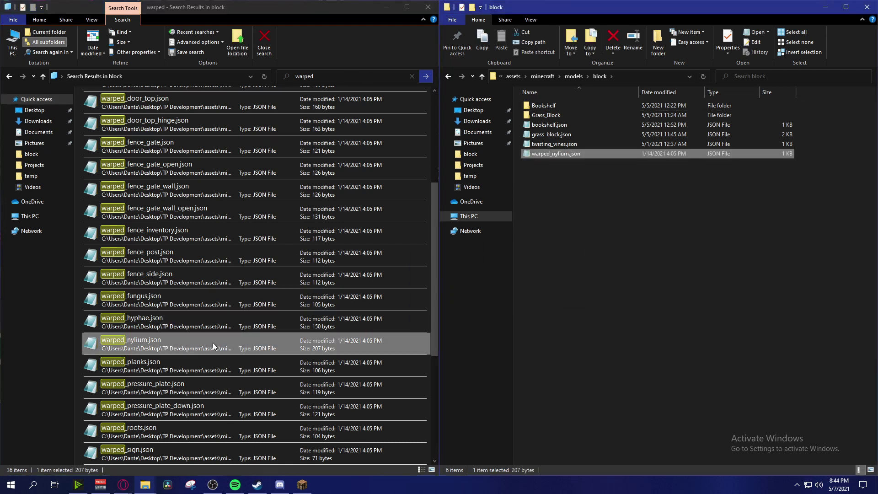
scroll(342, 307, "up", 2)
scroll(341, 308, "up", 1)
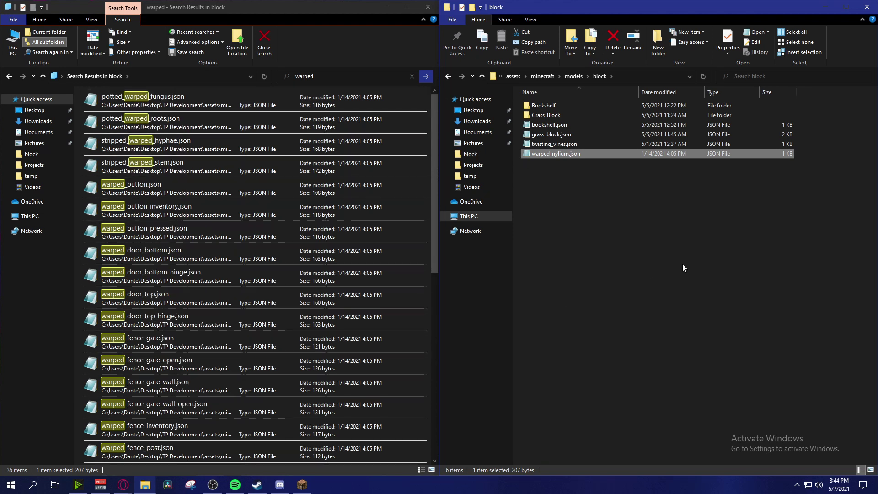
left_click(410, 78)
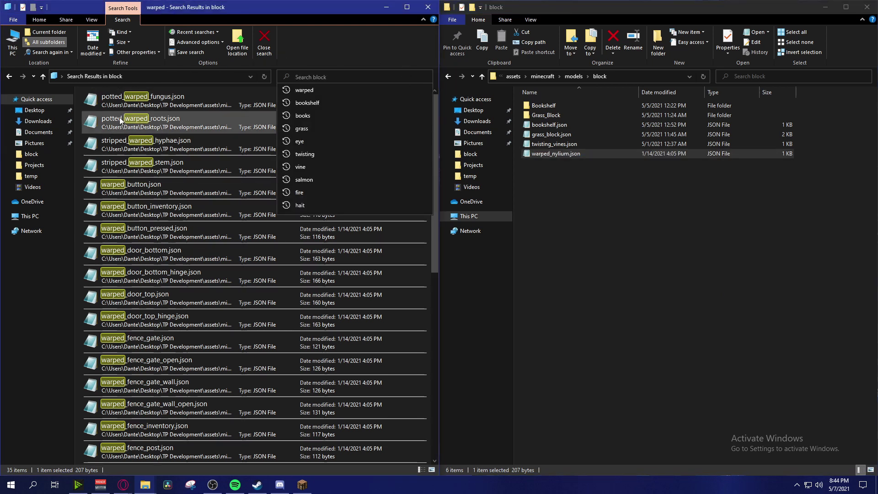
left_click(382, 229)
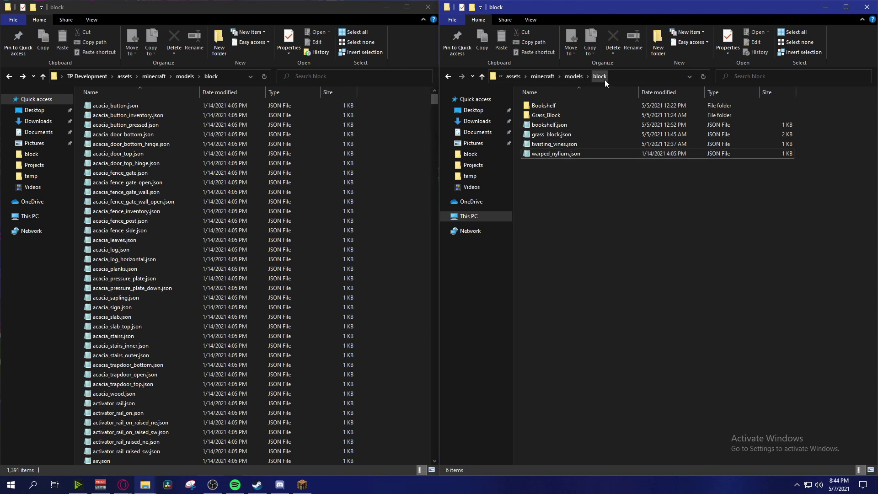
- Open warped_nylium.json in Notepad, inspect its parent and texture lines, and dock it left
double_click(564, 154)
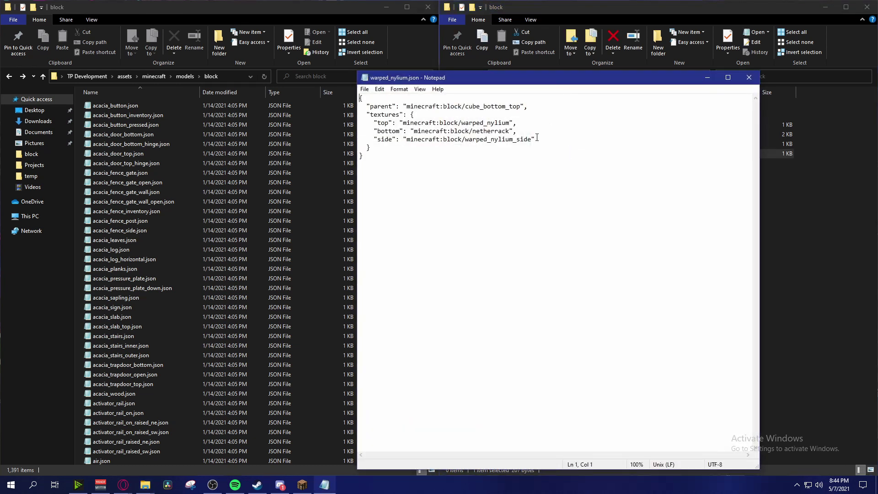
left_click_drag(539, 140, 370, 110)
left_click(455, 114)
left_click_drag(366, 106, 433, 107)
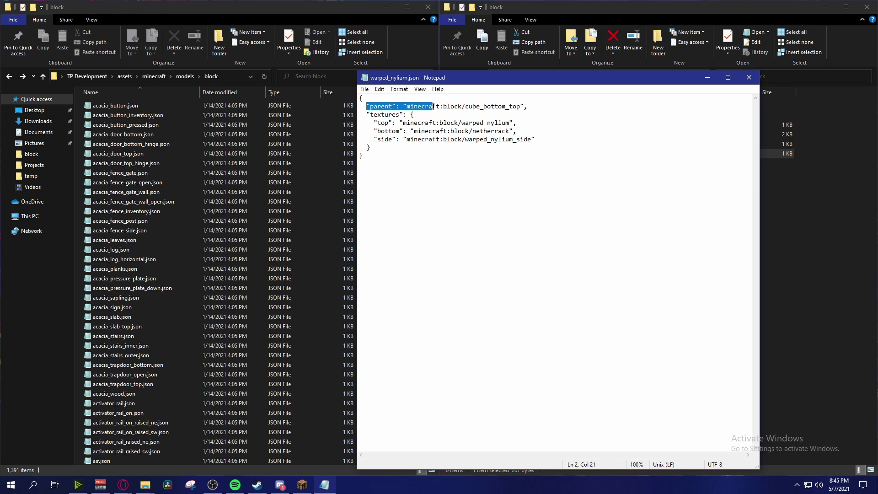
left_click(442, 107)
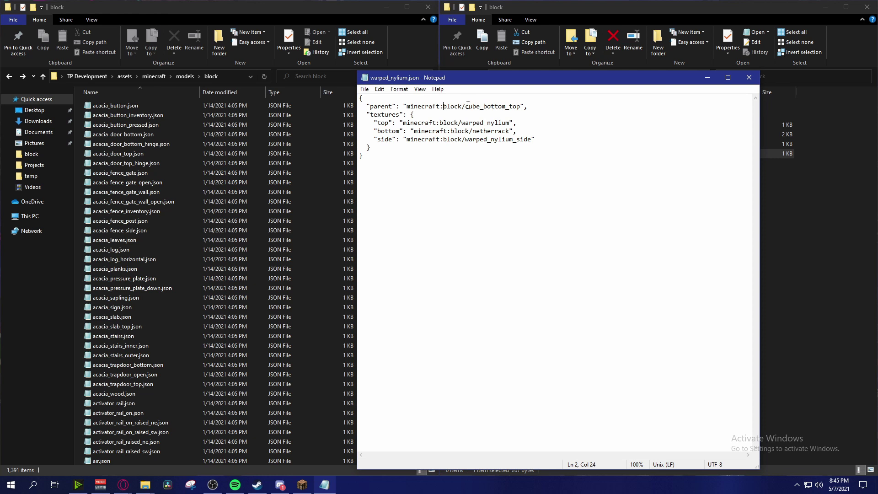
left_click_drag(604, 80, 269, 66)
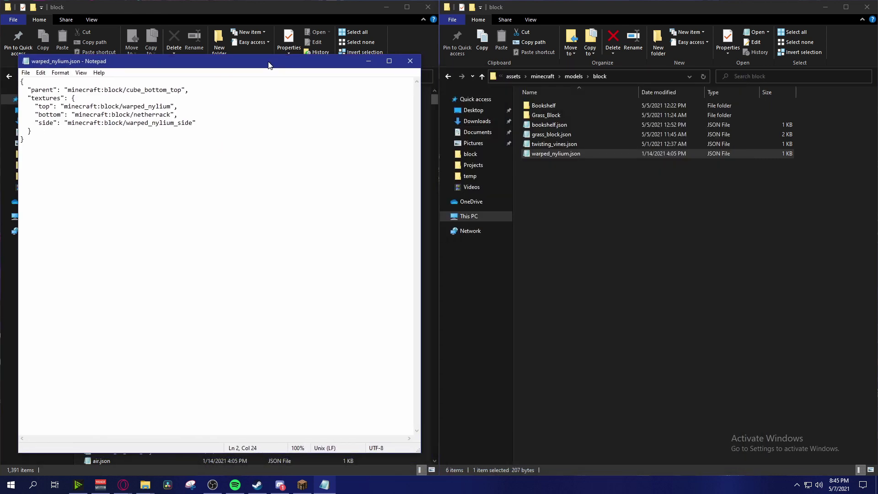
- Review the parents in grass_block.json and bookshelf.json (cube_column), then close both
double_click(551, 134)
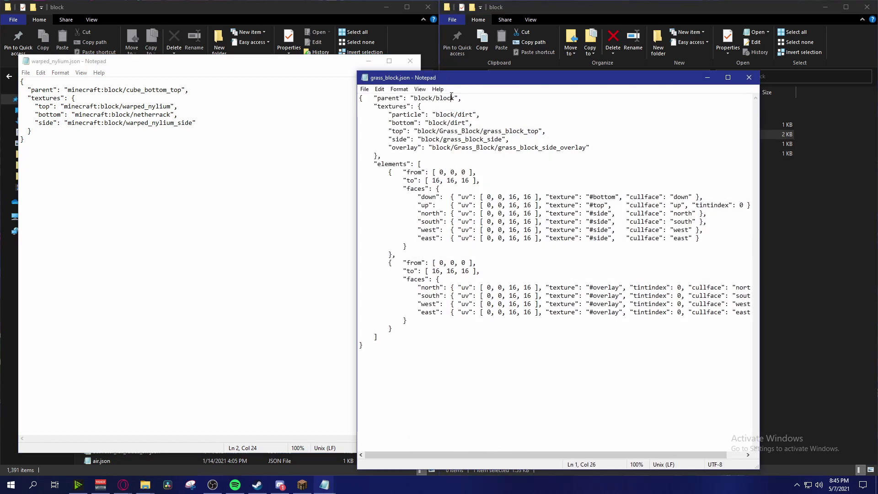
double_click(446, 98)
left_click(522, 109)
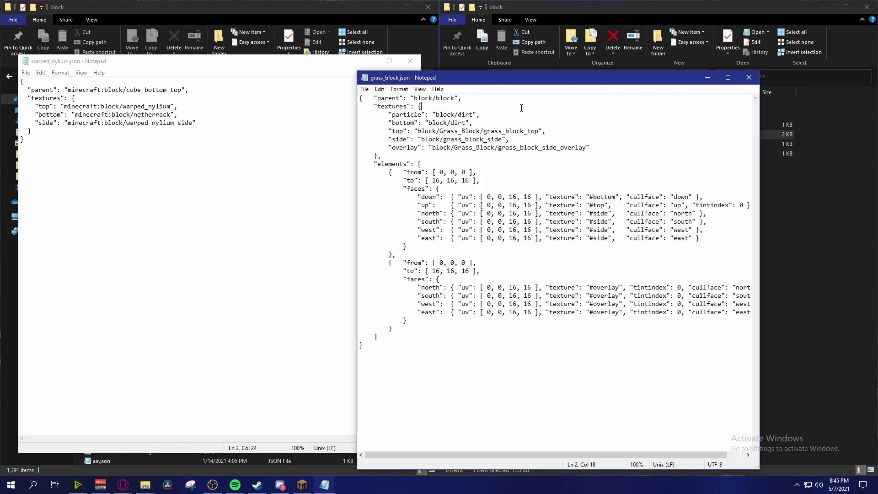
left_click(748, 78)
left_click(551, 124)
double_click(551, 125)
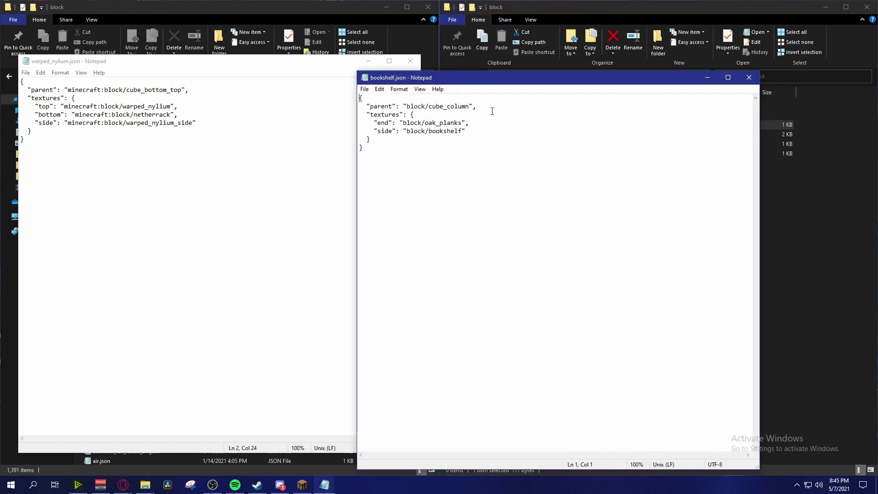
left_click_drag(429, 106, 469, 107)
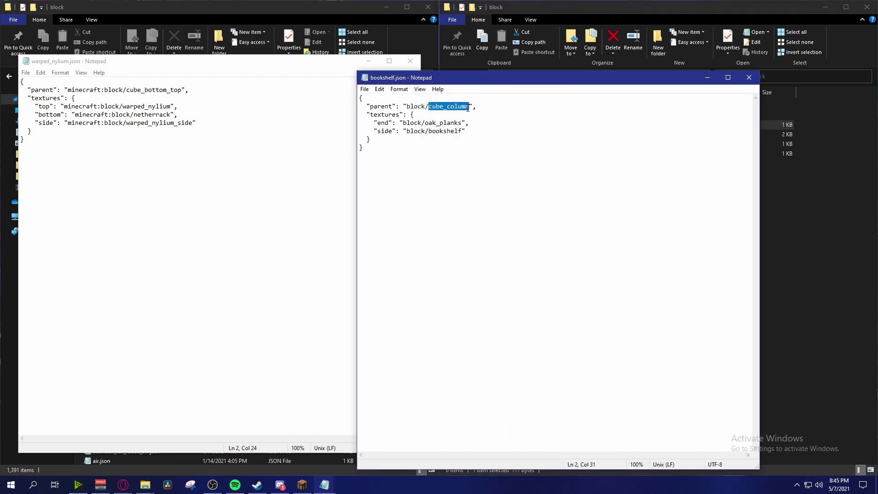
left_click(750, 81)
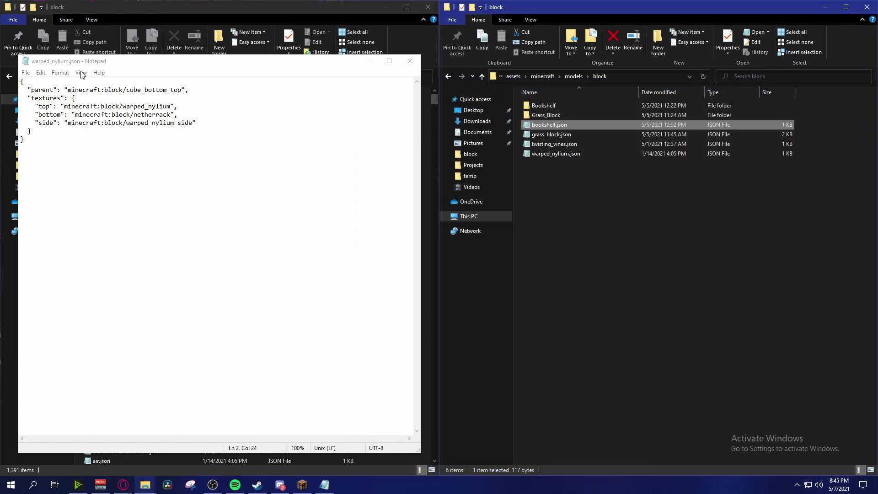
- Check the warped_nylium.json side and top texture paths, keeping its window on the left half
left_click_drag(185, 67, 562, 89)
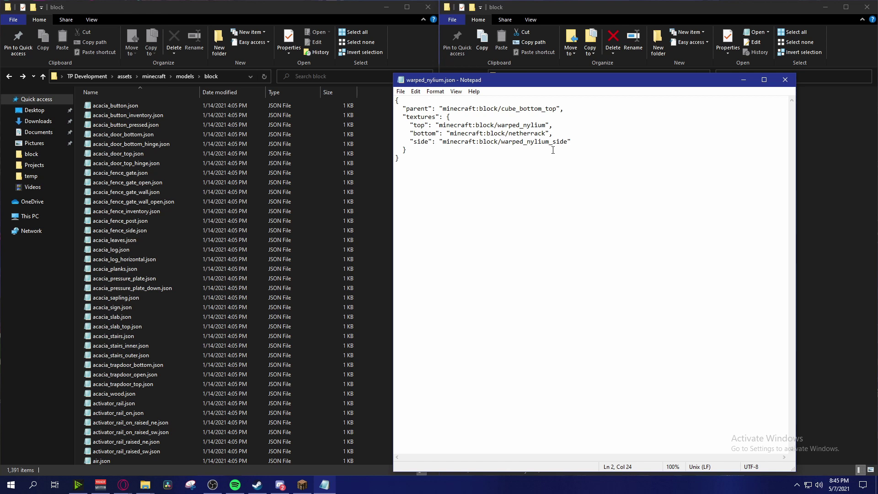
left_click_drag(574, 141, 494, 141)
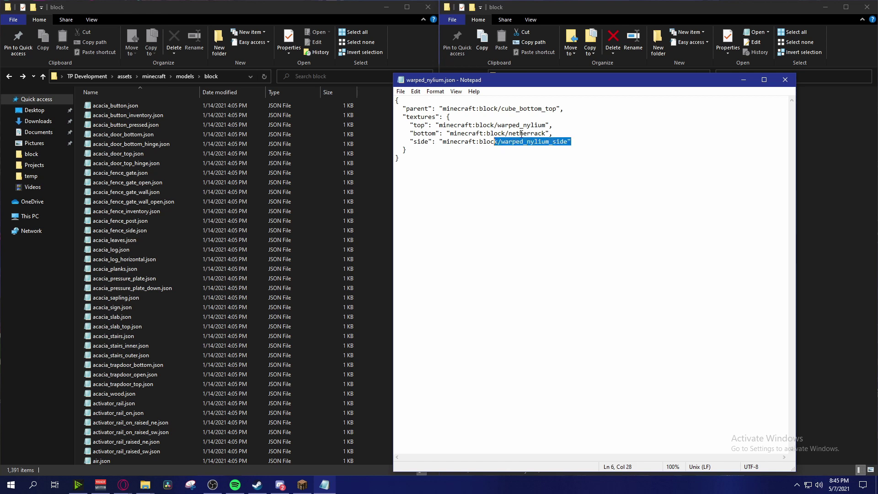
left_click_drag(553, 125, 477, 124)
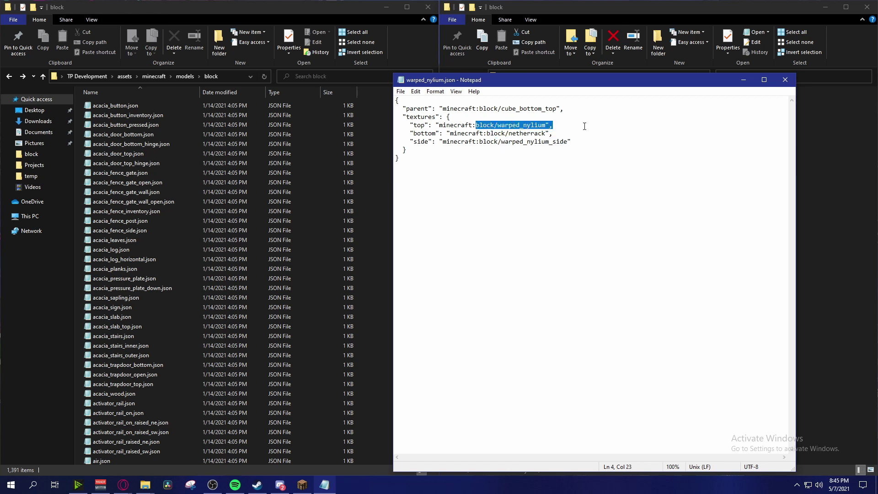
left_click(601, 127)
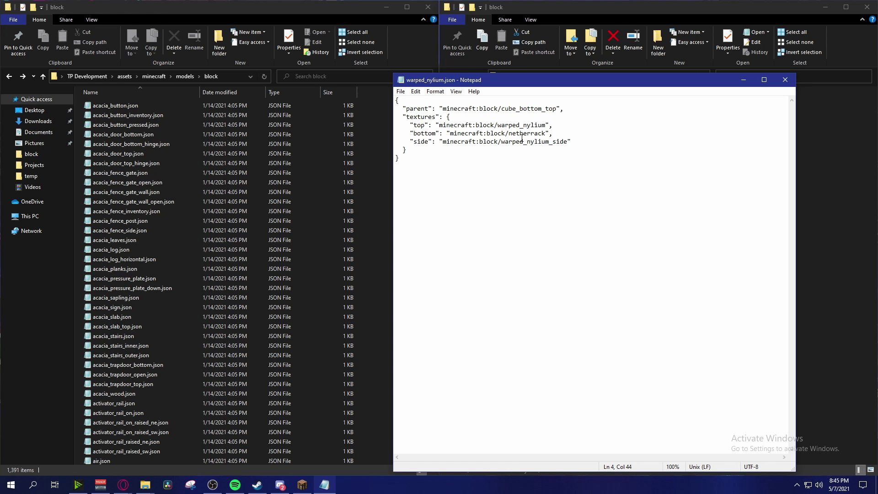
left_click_drag(676, 80, 325, 78)
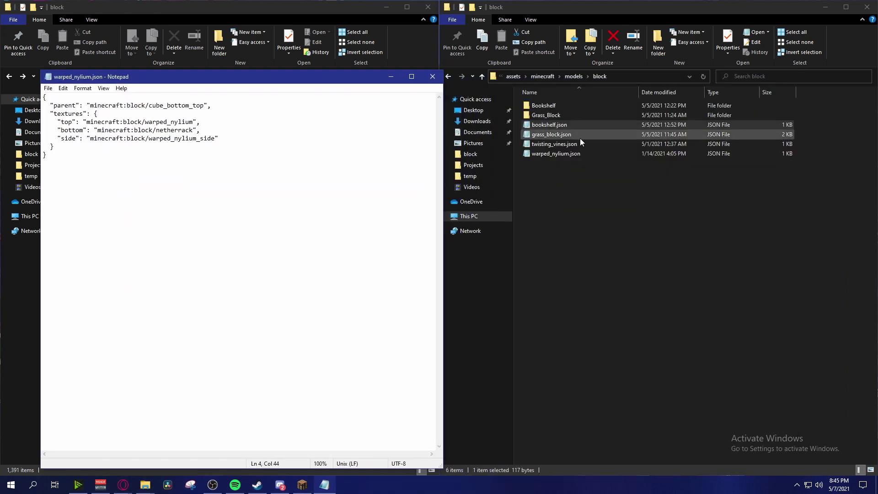
- Create a new folder named Warped_Nylium inside the block folder
right_click(584, 192)
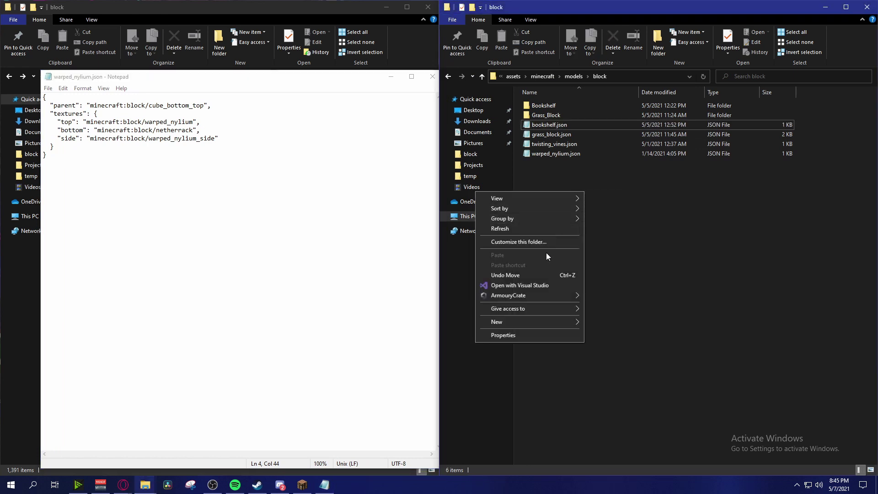
mouse_move(537, 309)
left_click(606, 320)
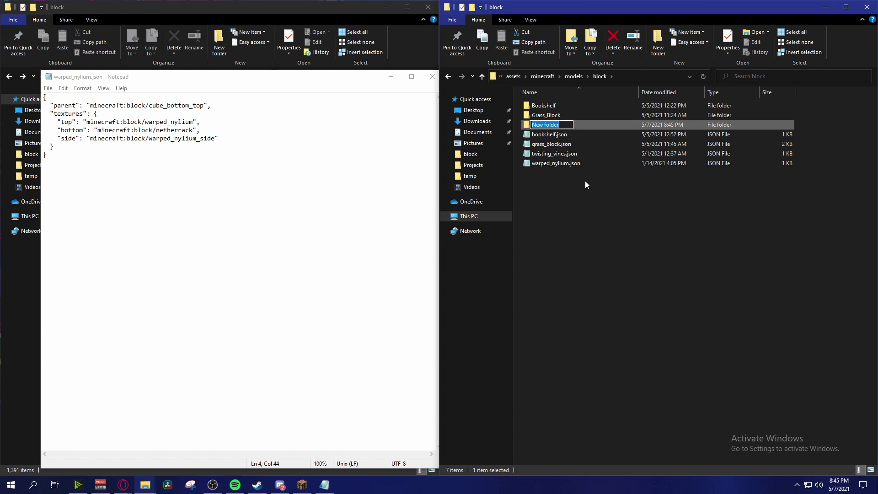
type("Warped+")
key("BackSpace")
type("_Nylium")
key("Return")
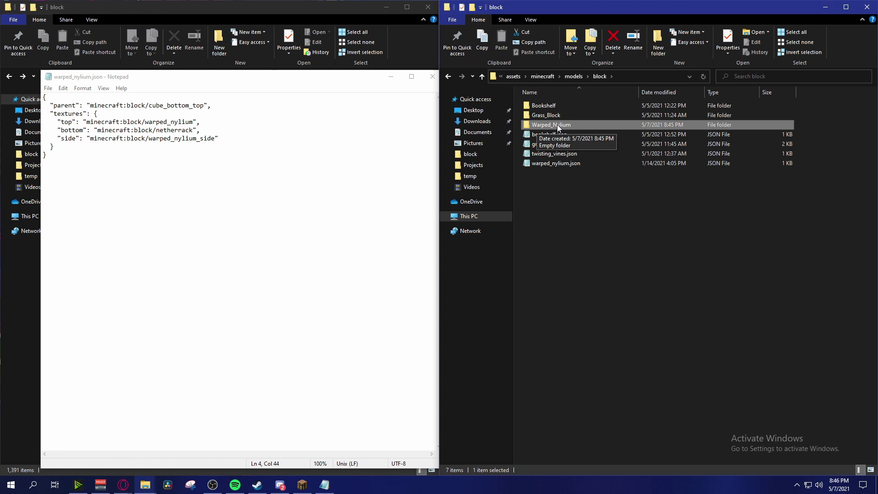
- Copy warped_nylium.json and paste it into the Warped_Nylium folder
right_click(566, 164)
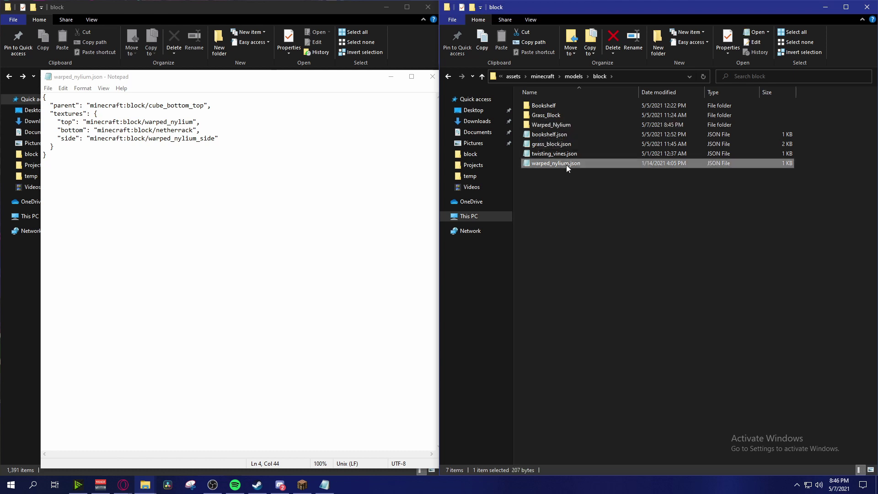
left_click(466, 323)
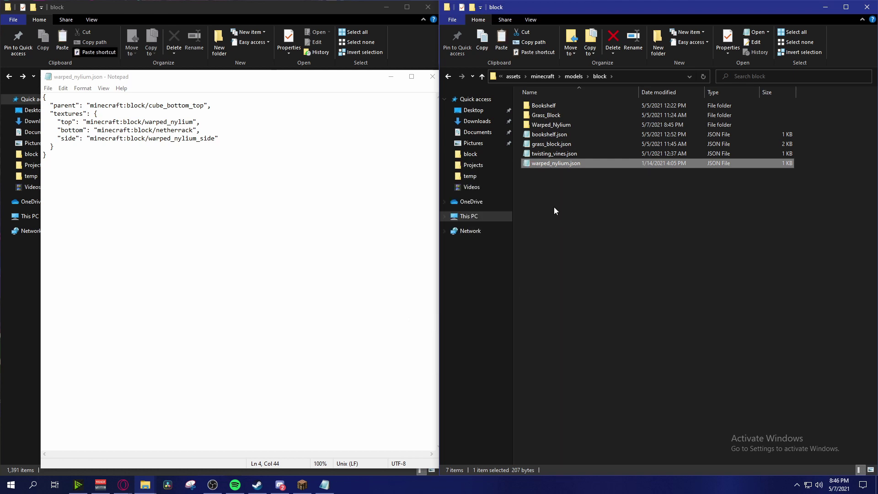
double_click(563, 125)
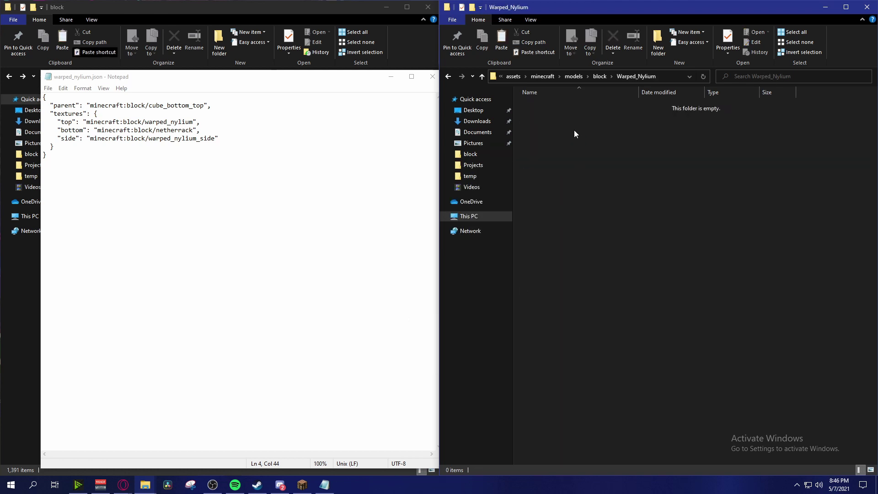
right_click(578, 144)
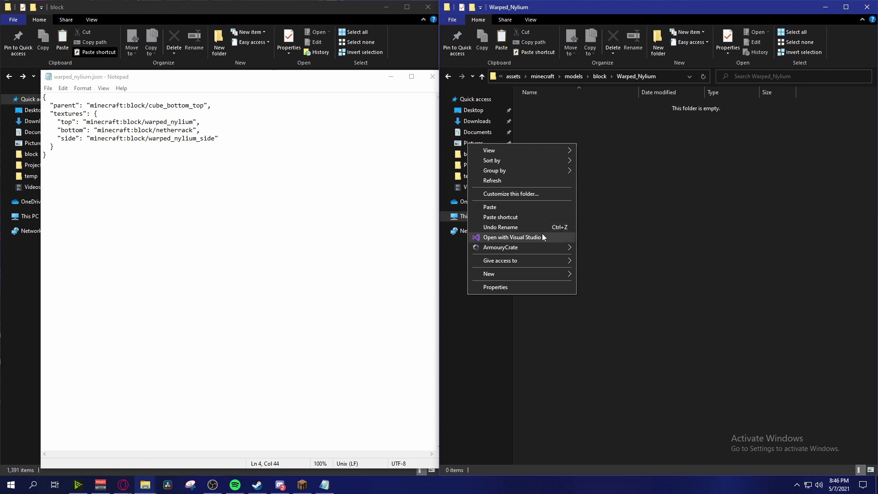
left_click(600, 76)
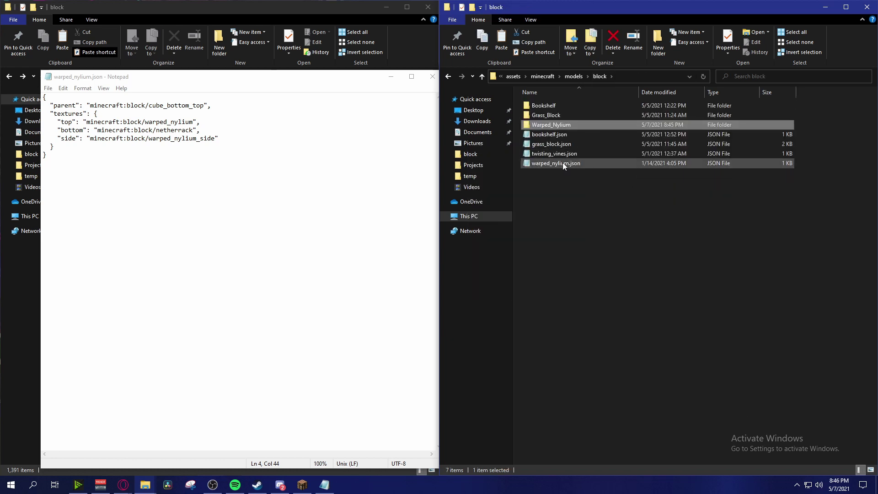
double_click(566, 124)
right_click(572, 135)
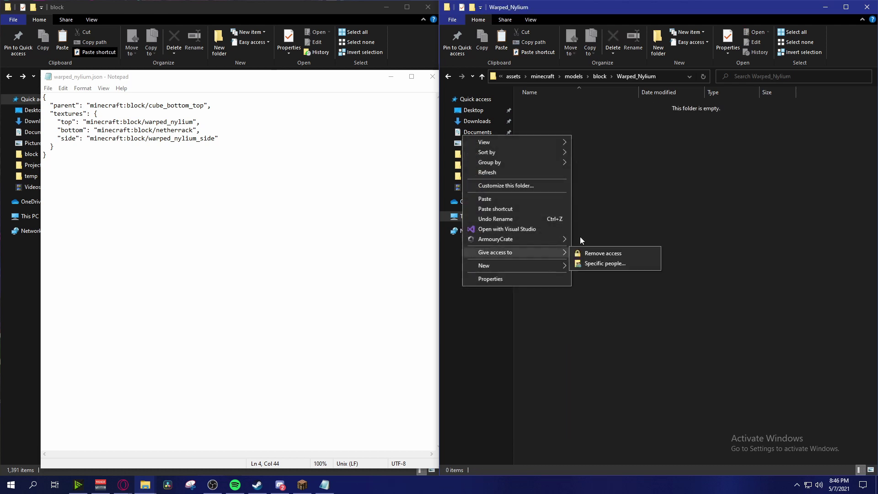
left_click(542, 198)
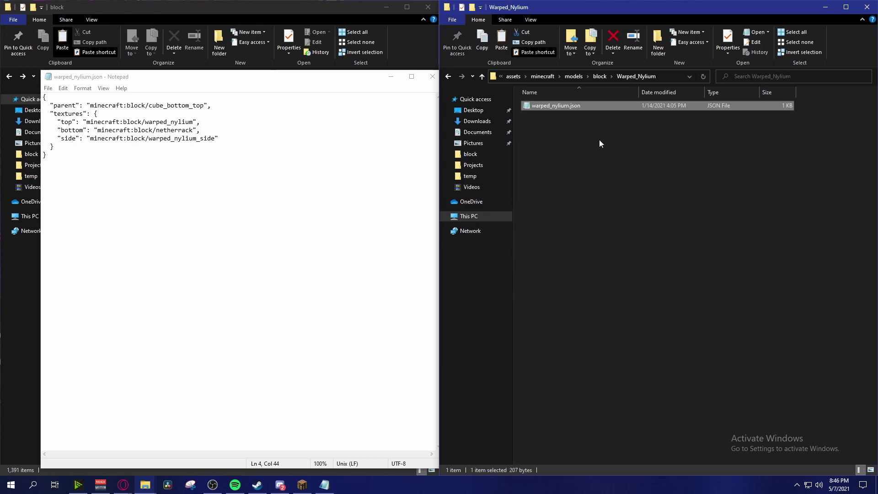
- Rename the pasted copy to warped_nylium1.json
right_click(545, 106)
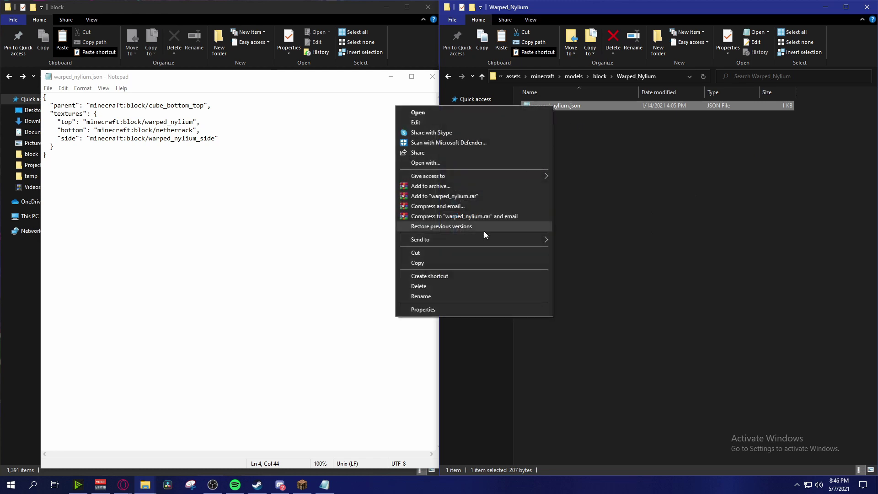
left_click(462, 296)
left_click(569, 106)
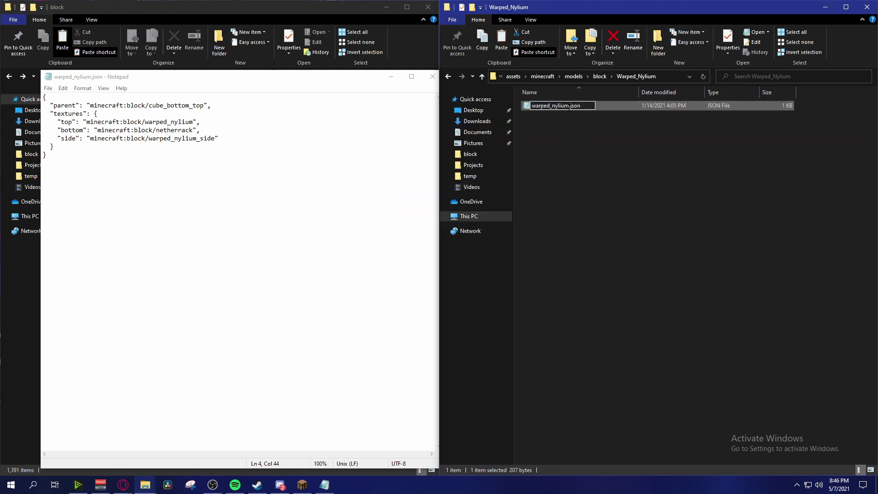
type("1")
left_click(591, 178)
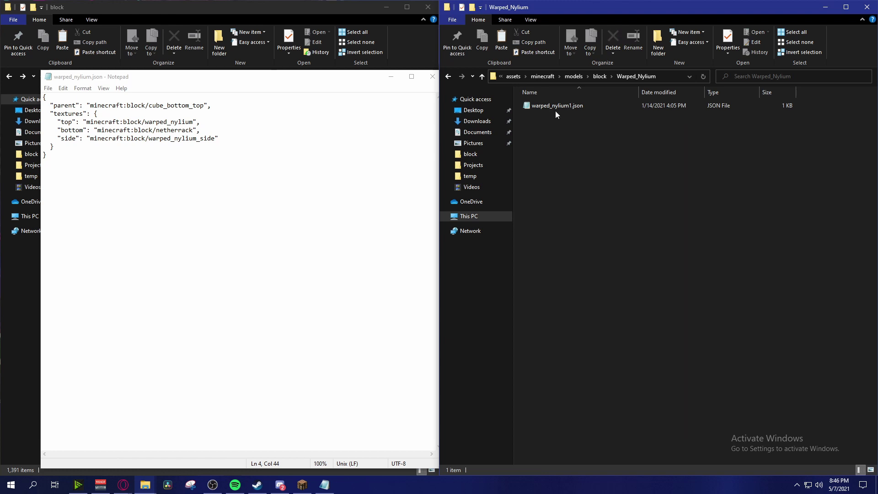
- Point warped_nylium1.json's textures to warped_nylium1 and warped_nylium_side1 in Notepad and save
left_click(432, 77)
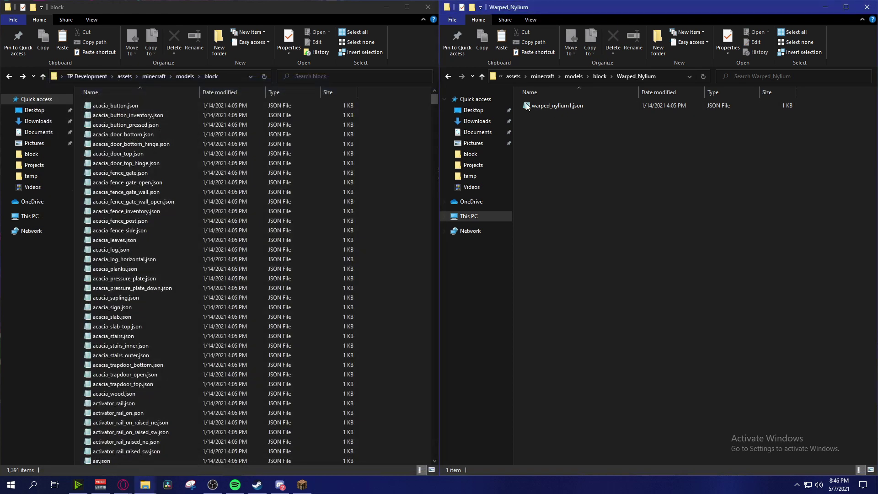
left_click(550, 103)
double_click(551, 105)
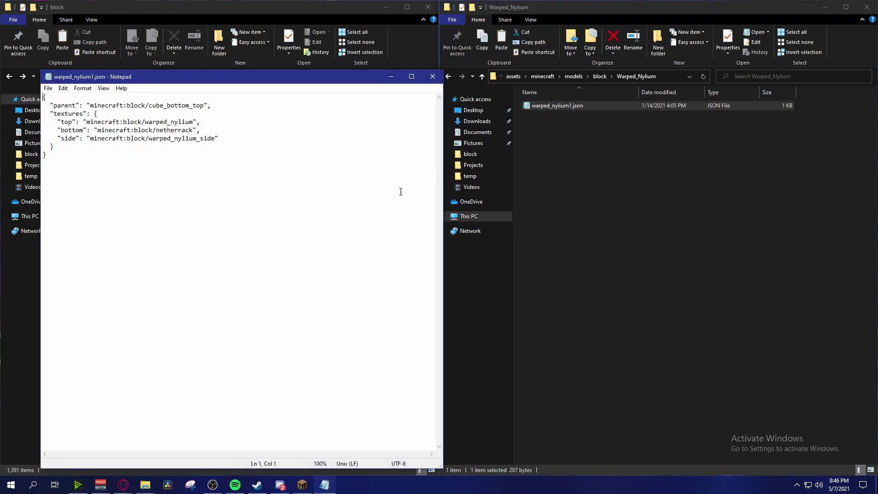
left_click(217, 138)
type("1")
type("1")
left_click(297, 189)
key("ctrl+s")
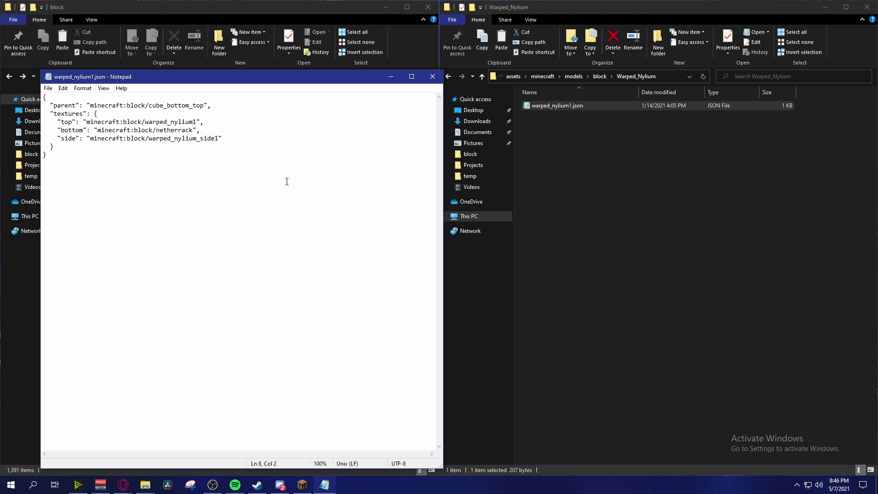